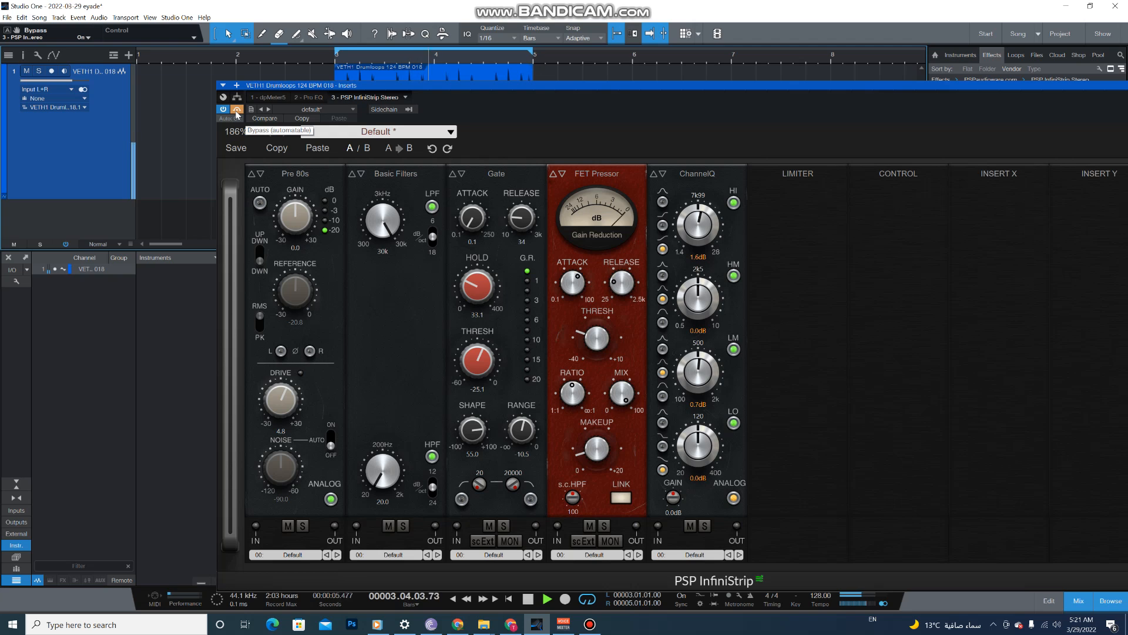
- Turn off the InfiniStrip bypass and audition a short stretch of the processed drum loop, leaving playback stopped
click(237, 110)
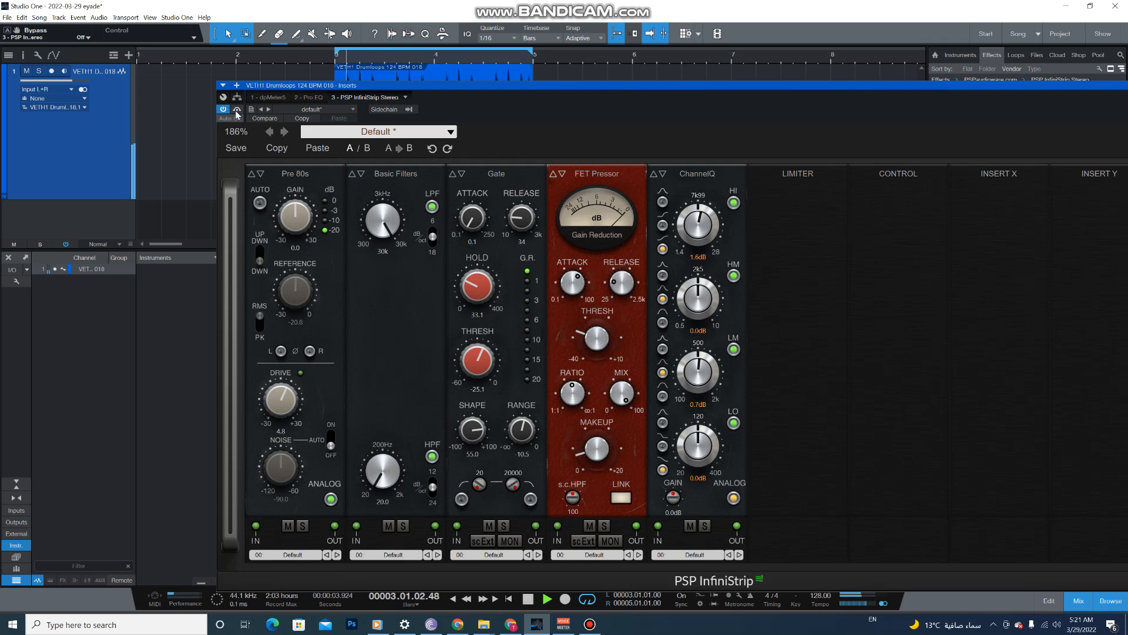
key(space)
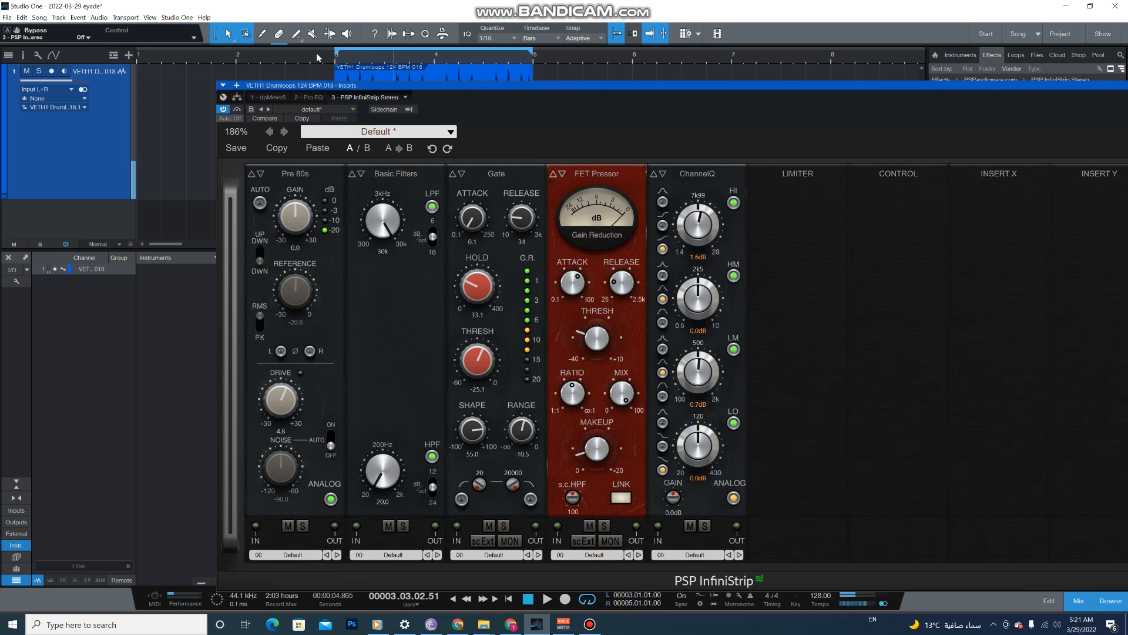
drag(332, 86, 225, 78)
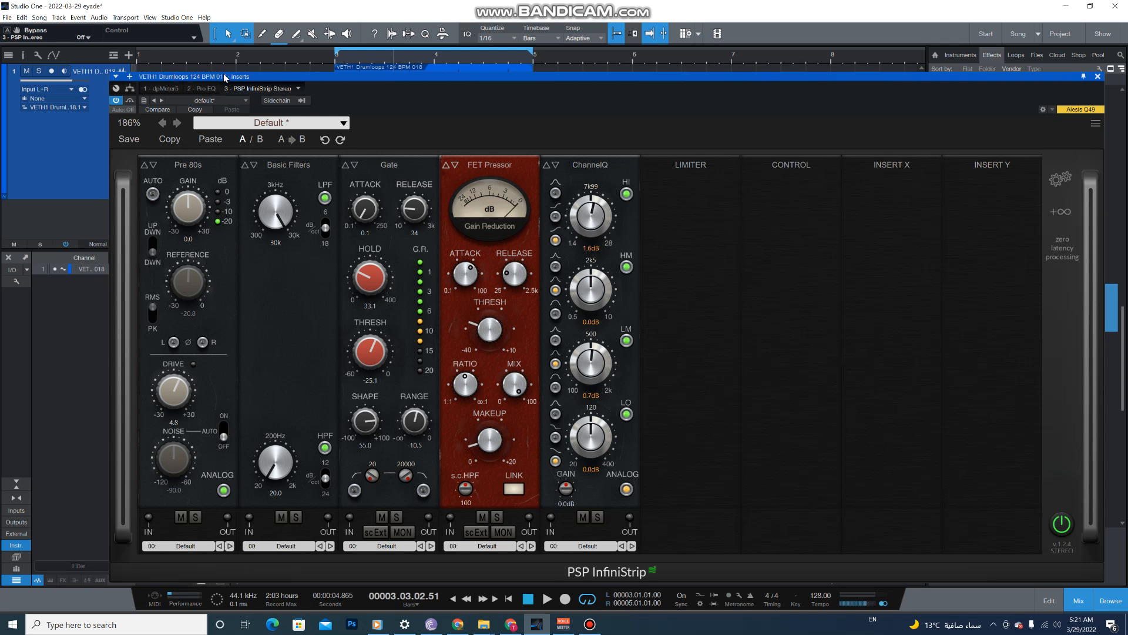
drag(224, 74, 229, 75)
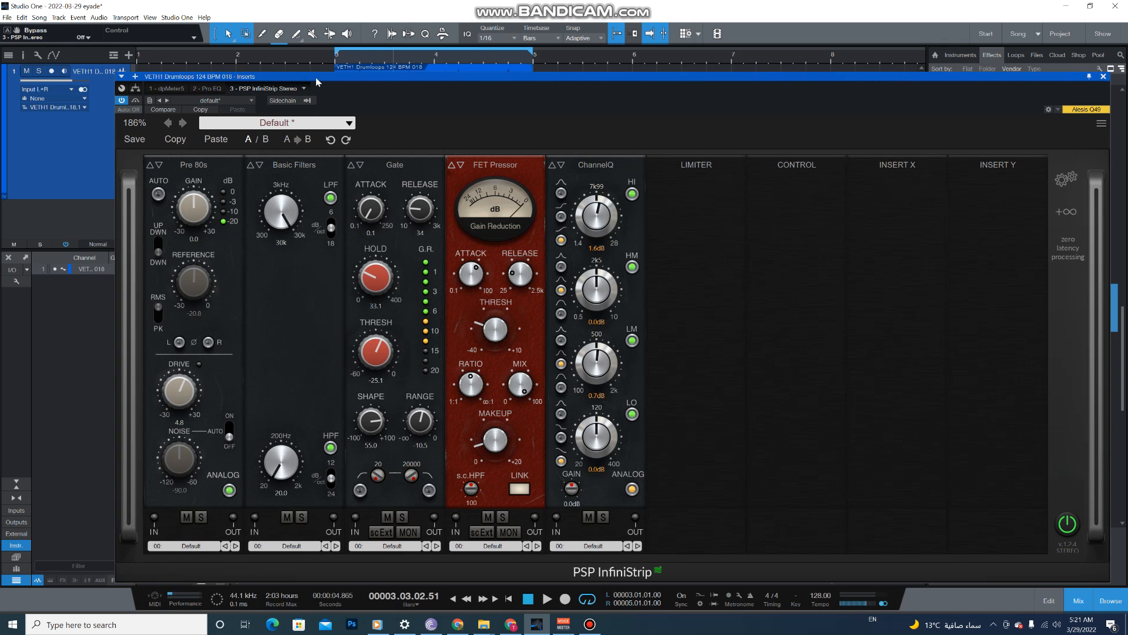
mouse_move(316, 76)
mouse_down()
mouse_move(336, 139)
mouse_move(303, 75)
mouse_up()
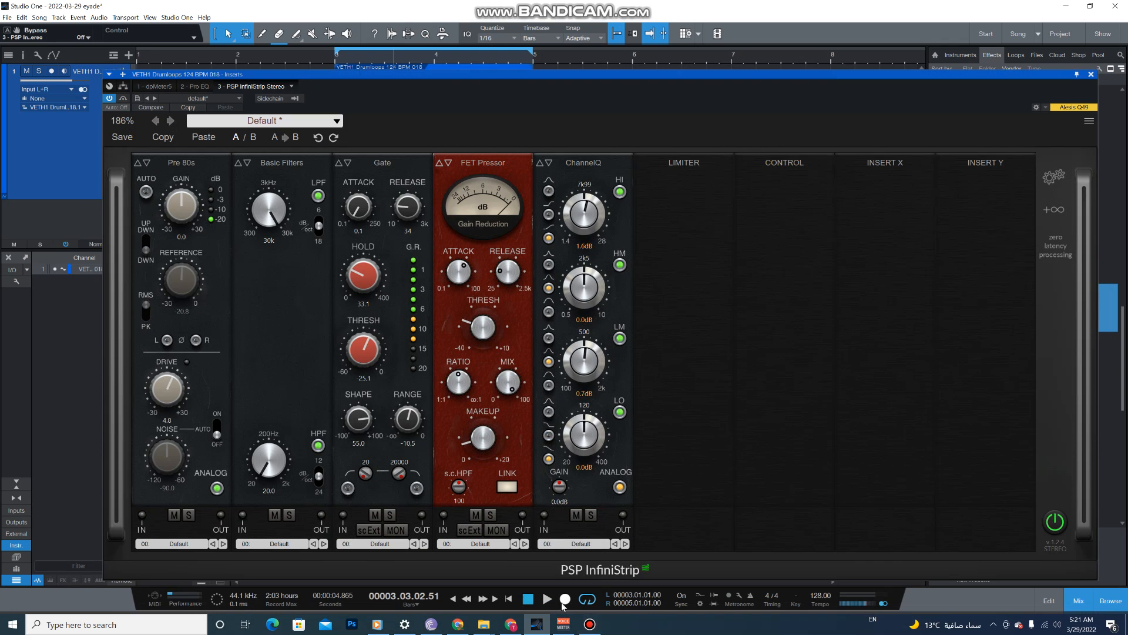
click(547, 599)
click(528, 600)
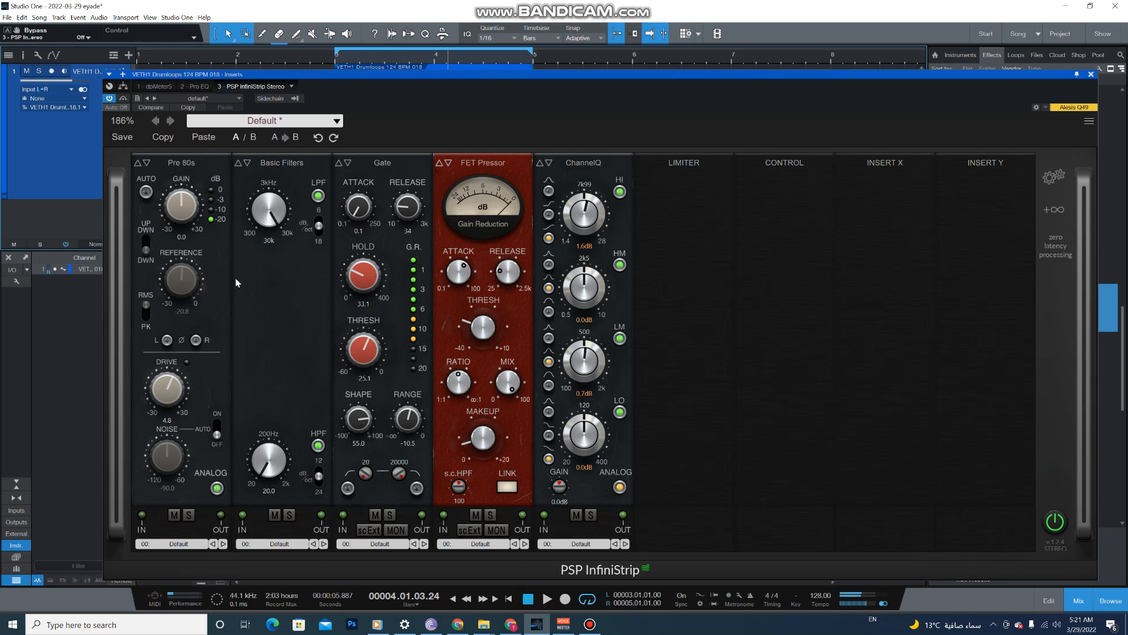
- Bypass InfiniStrip while looking over its module chain from Pre 80s to ChannelQ, and reactivate it
click(123, 99)
mouse_move(180, 75)
mouse_down()
mouse_move(249, 97)
mouse_move(178, 85)
mouse_up()
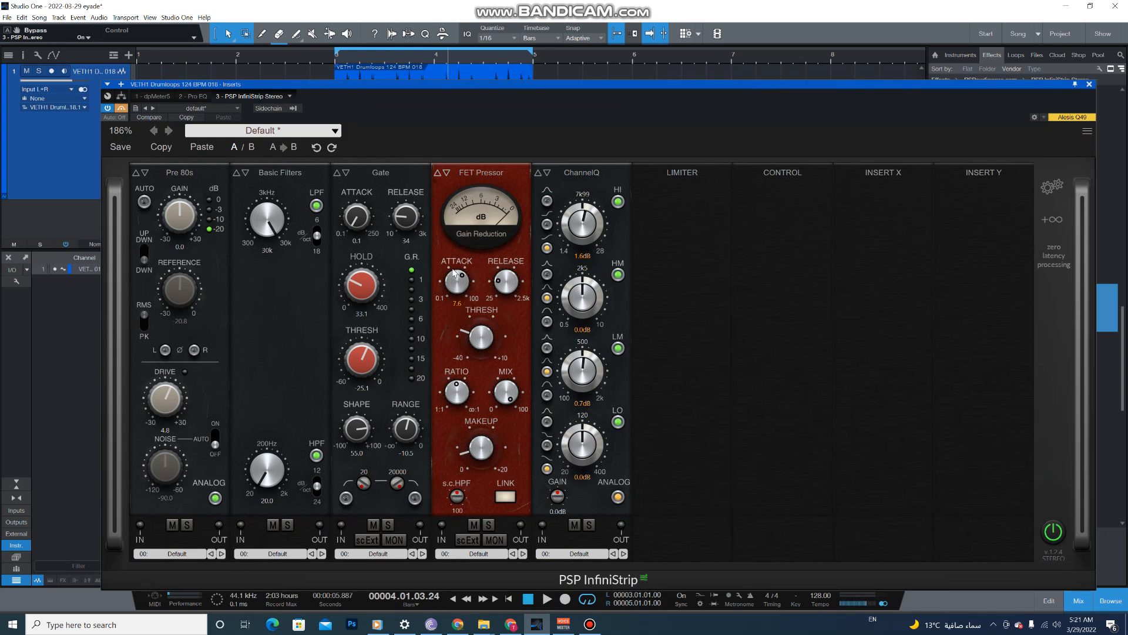
mouse_move(458, 269)
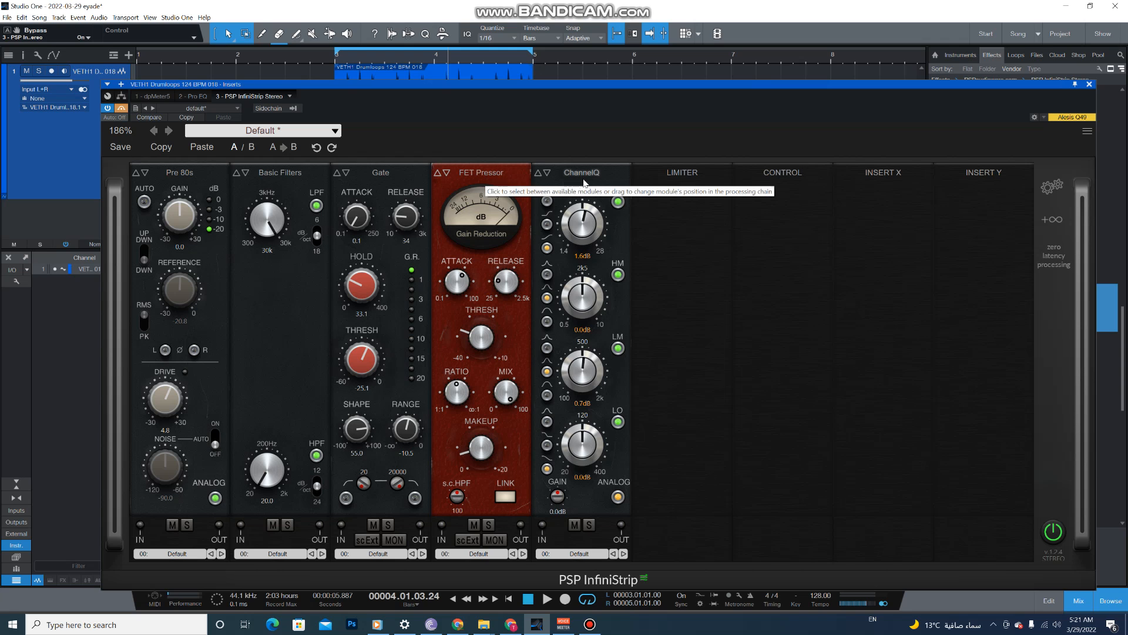
drag(506, 86, 516, 88)
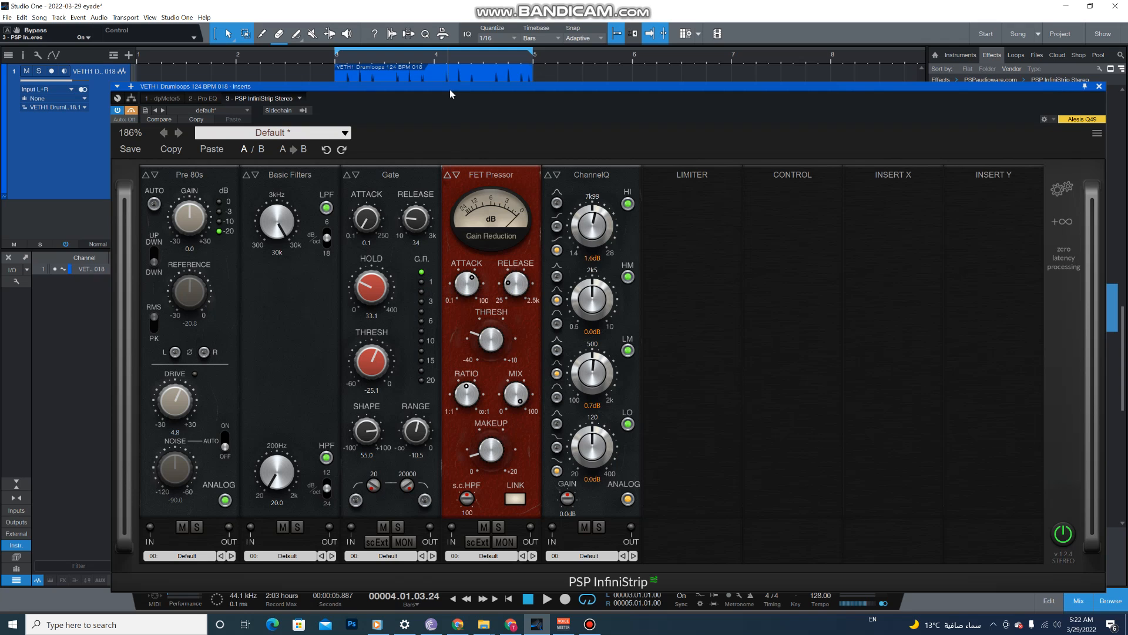
drag(450, 89, 458, 89)
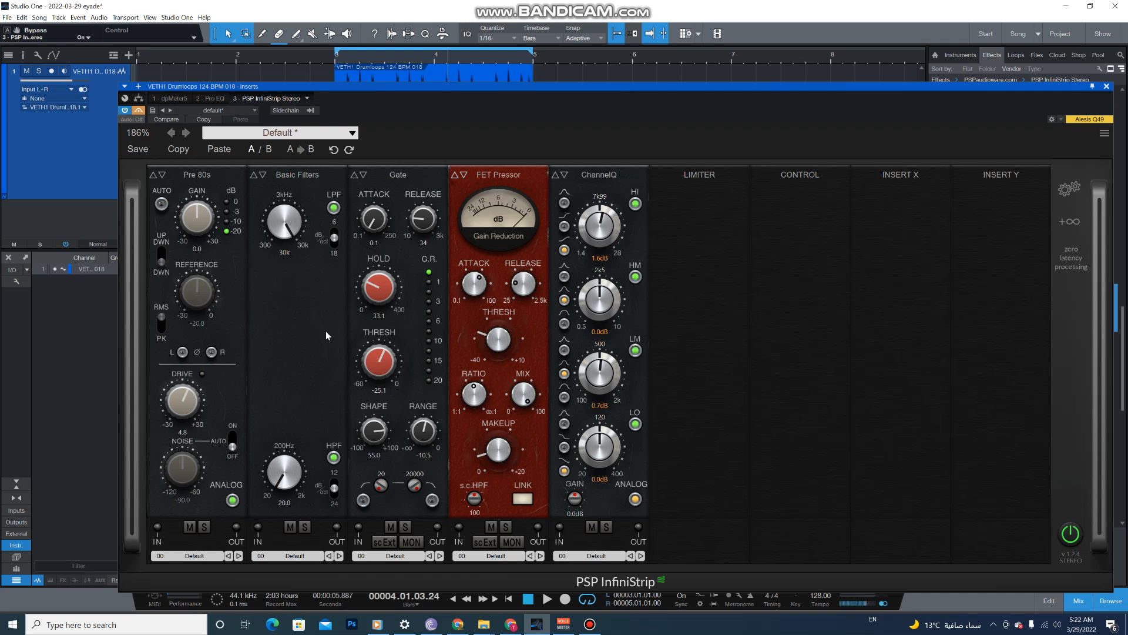
drag(433, 85, 402, 84)
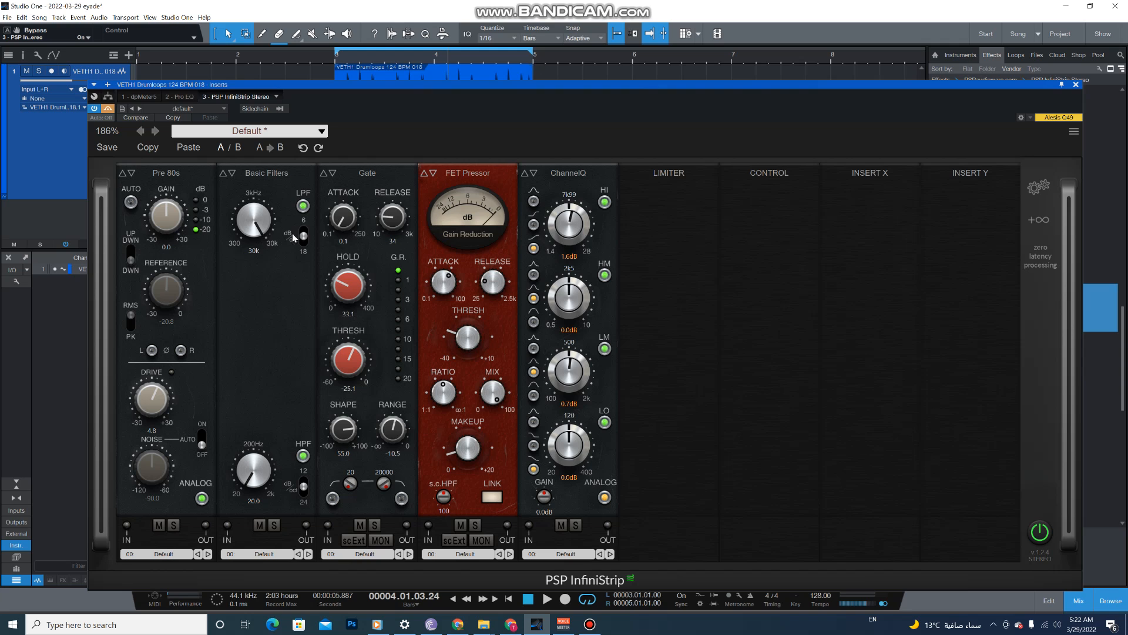
drag(423, 96, 417, 87)
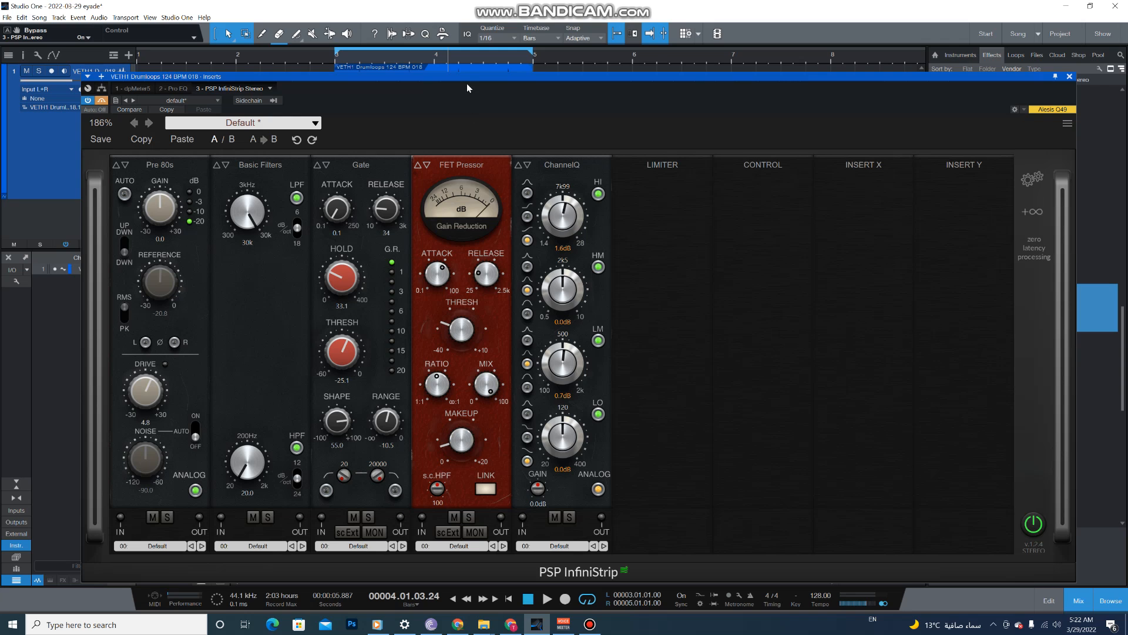
drag(467, 88, 468, 85)
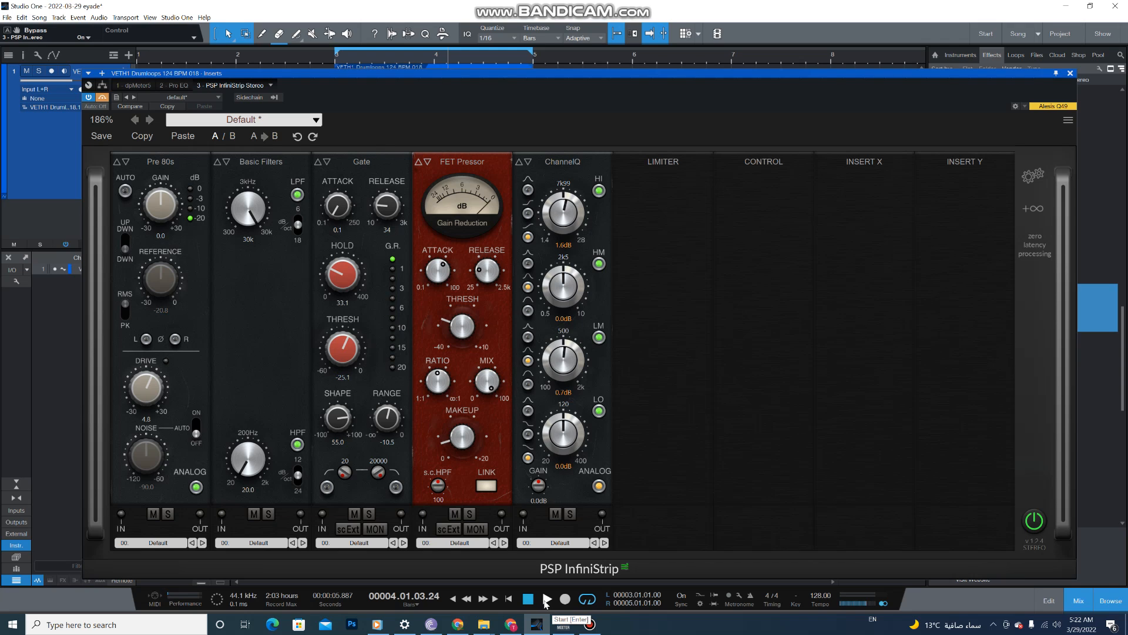
click(102, 98)
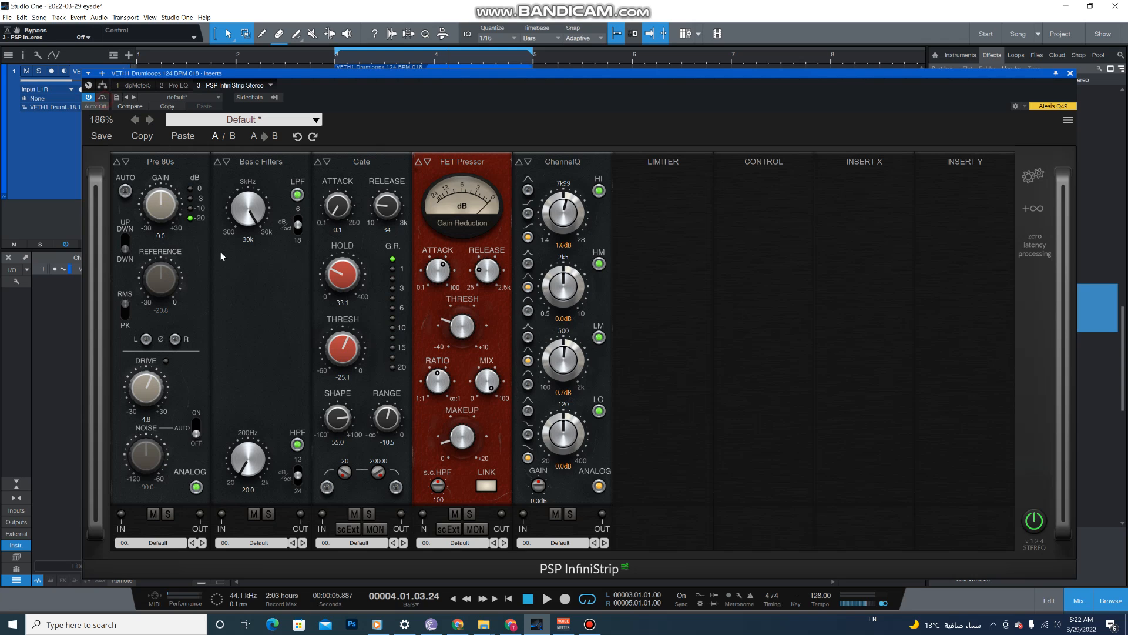
- Play the loop with Pre 80s soloed, trying its drive at 30.0 and settling on 7.0 before unsoloing it
click(169, 514)
click(547, 599)
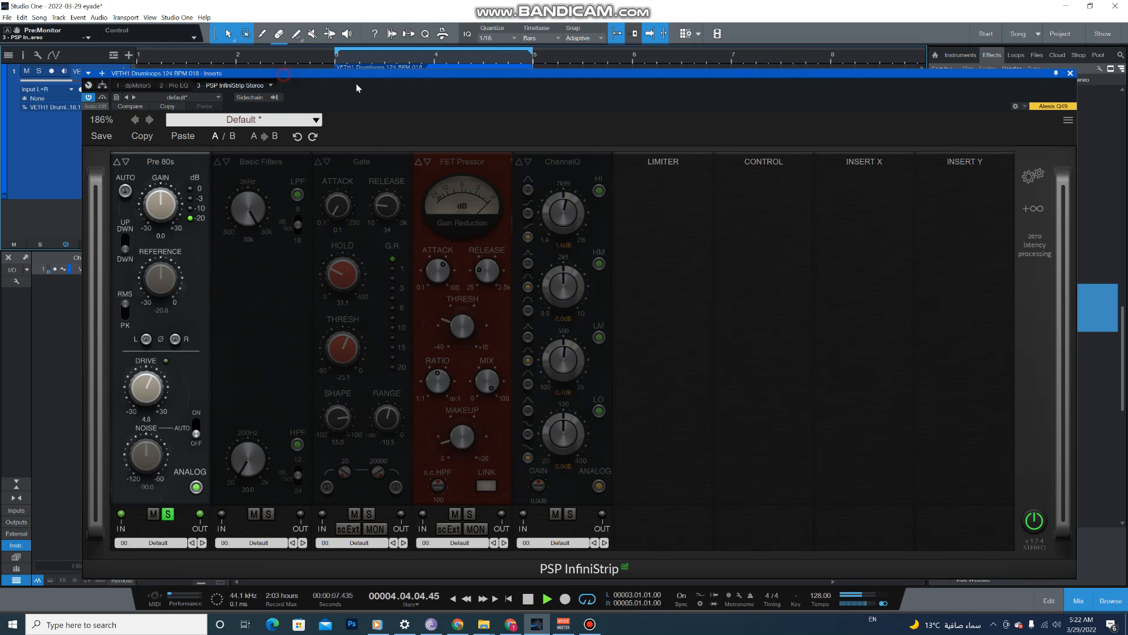
drag(283, 73, 461, 86)
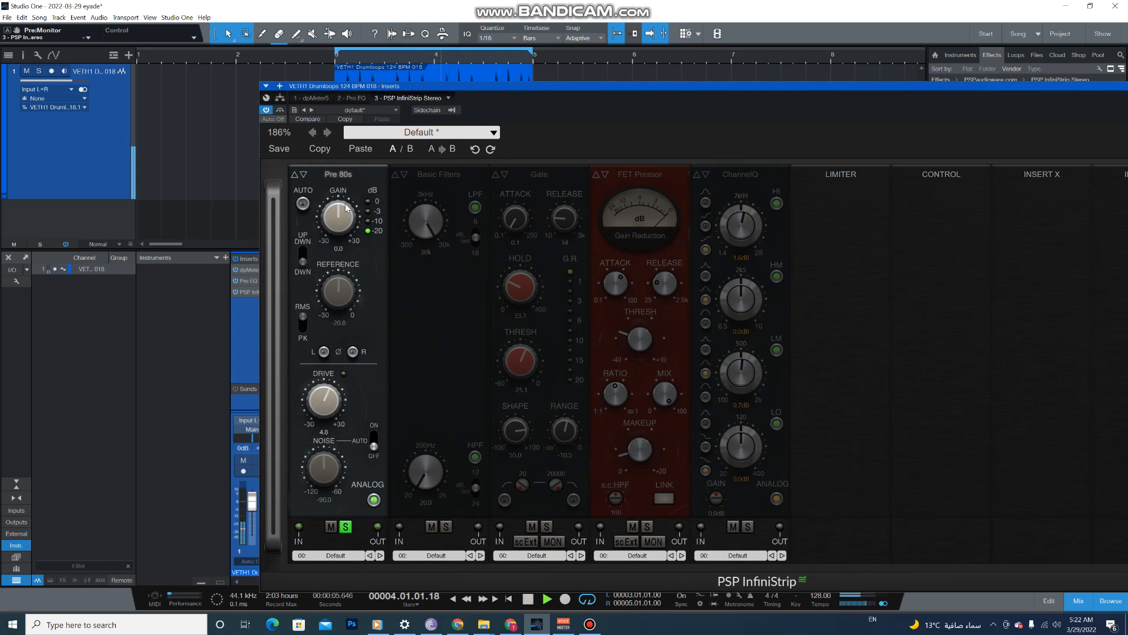
drag(323, 403, 341, 280)
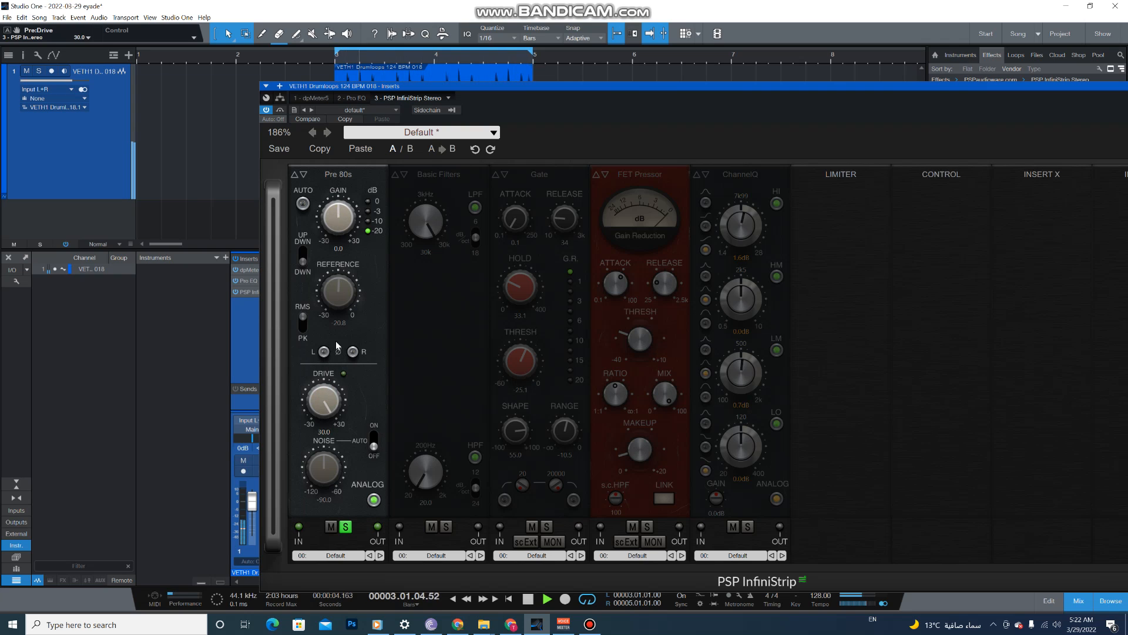
drag(324, 401, 335, 498)
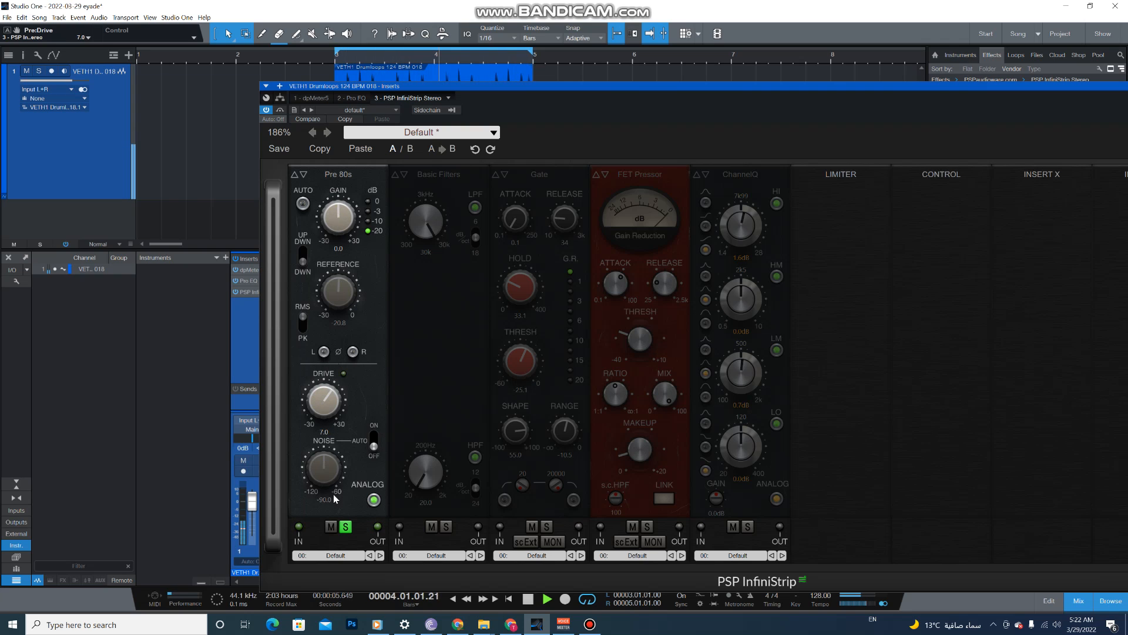
click(346, 527)
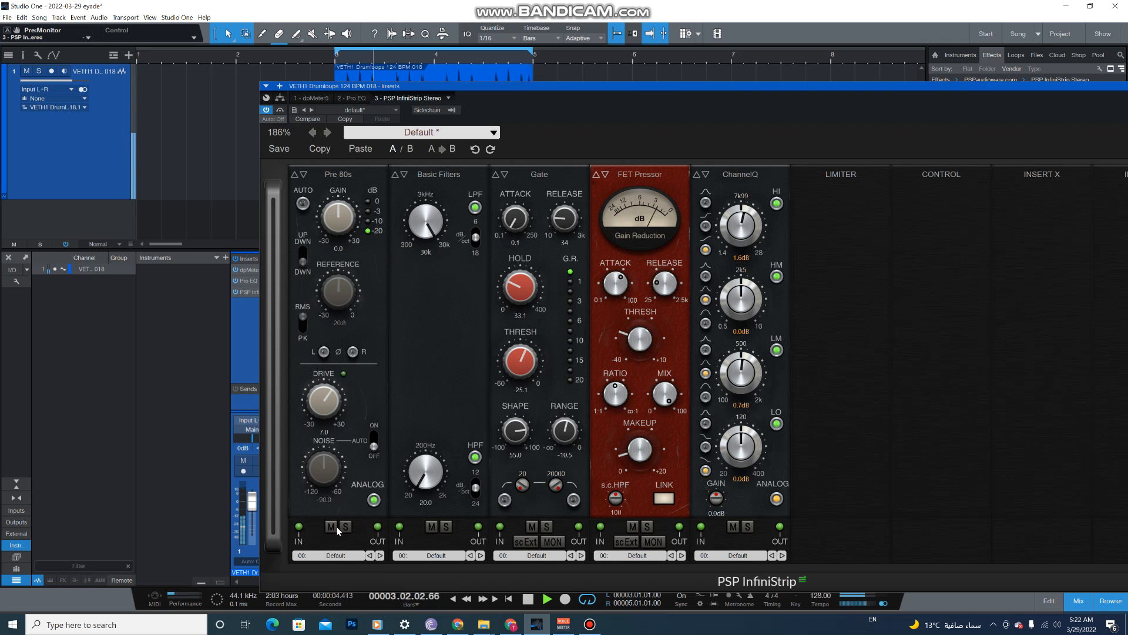
- Briefly mute Pre 80s for comparison and raise its drive to 11.3 and its gain to 2.6 dB
click(332, 527)
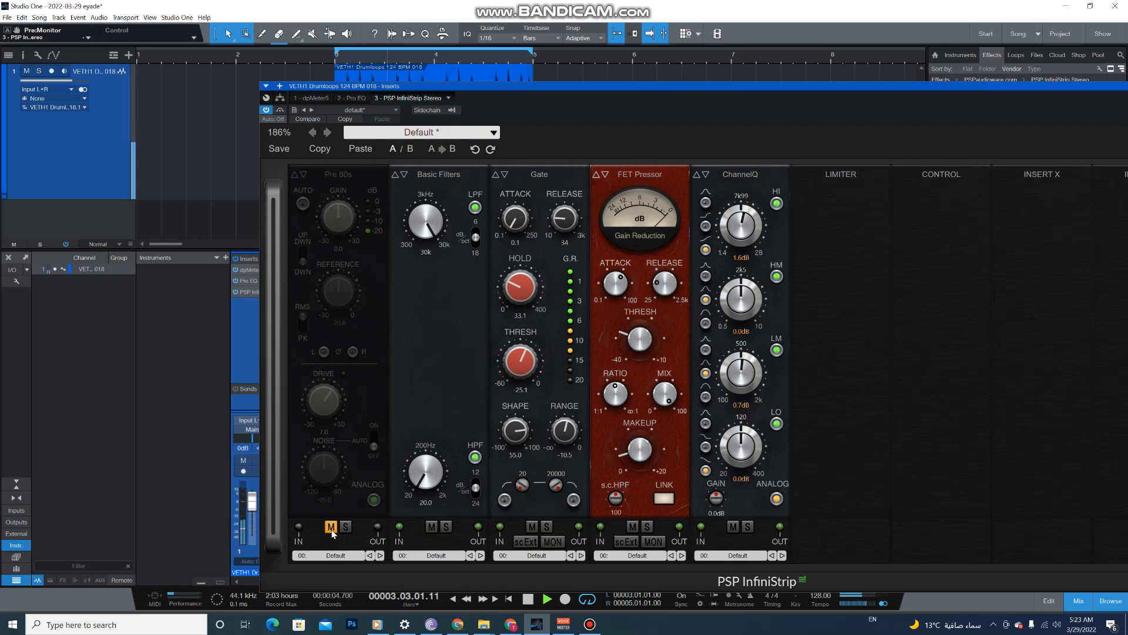
click(332, 527)
mouse_move(323, 400)
mouse_down()
mouse_move(327, 353)
mouse_move(327, 395)
mouse_up()
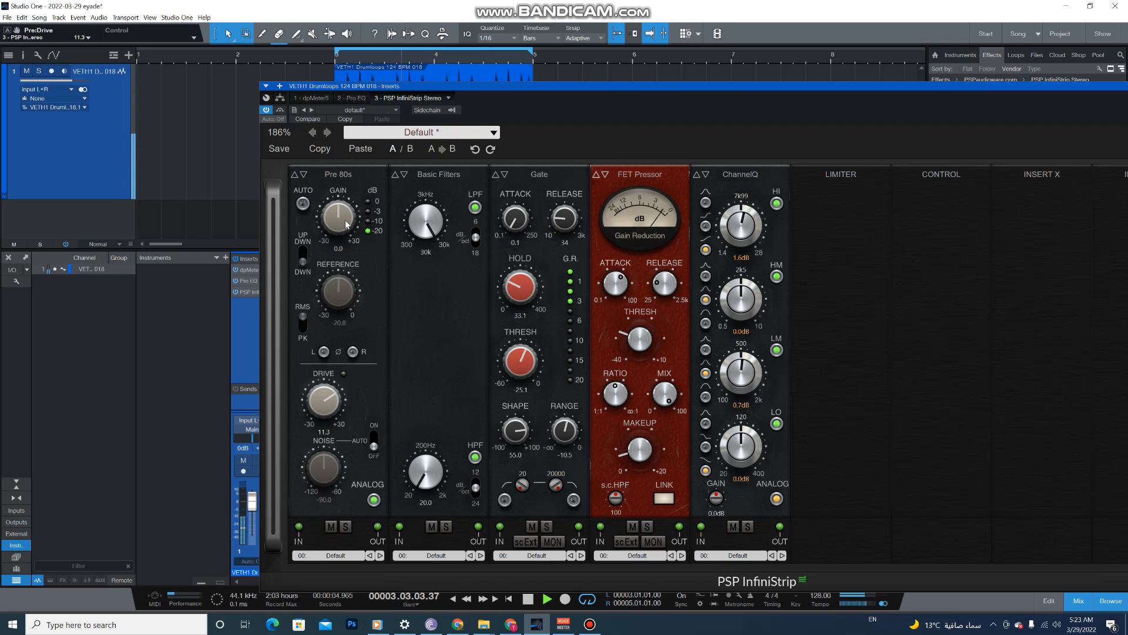
drag(347, 229, 347, 219)
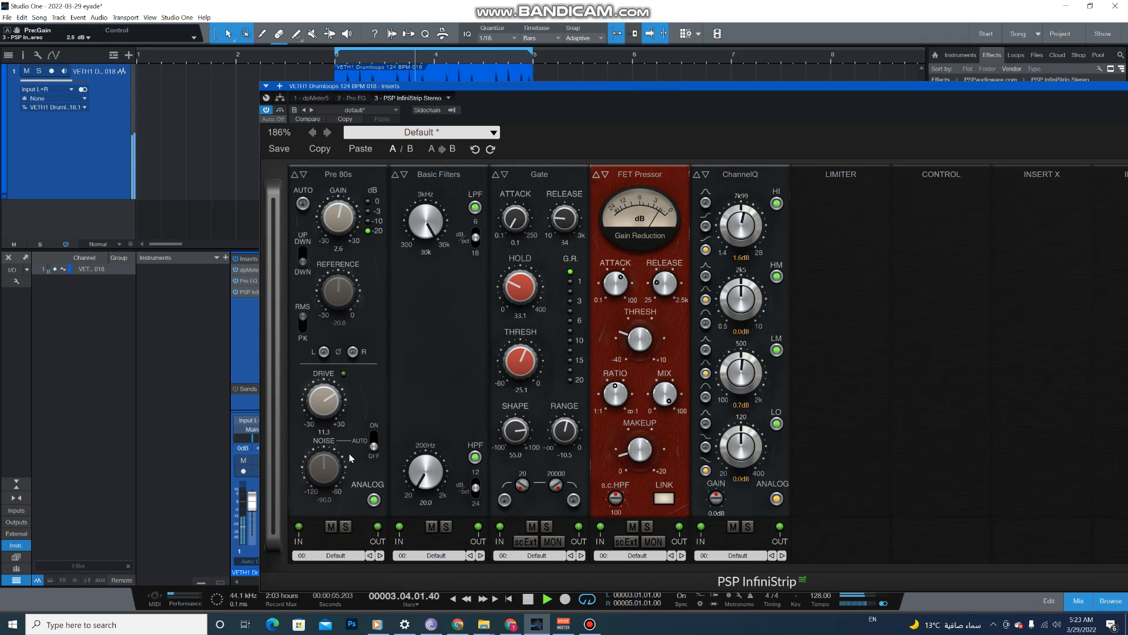
- Compare the playing drum loop with the Pre 80s module repeatedly muted and unmuted
click(332, 528)
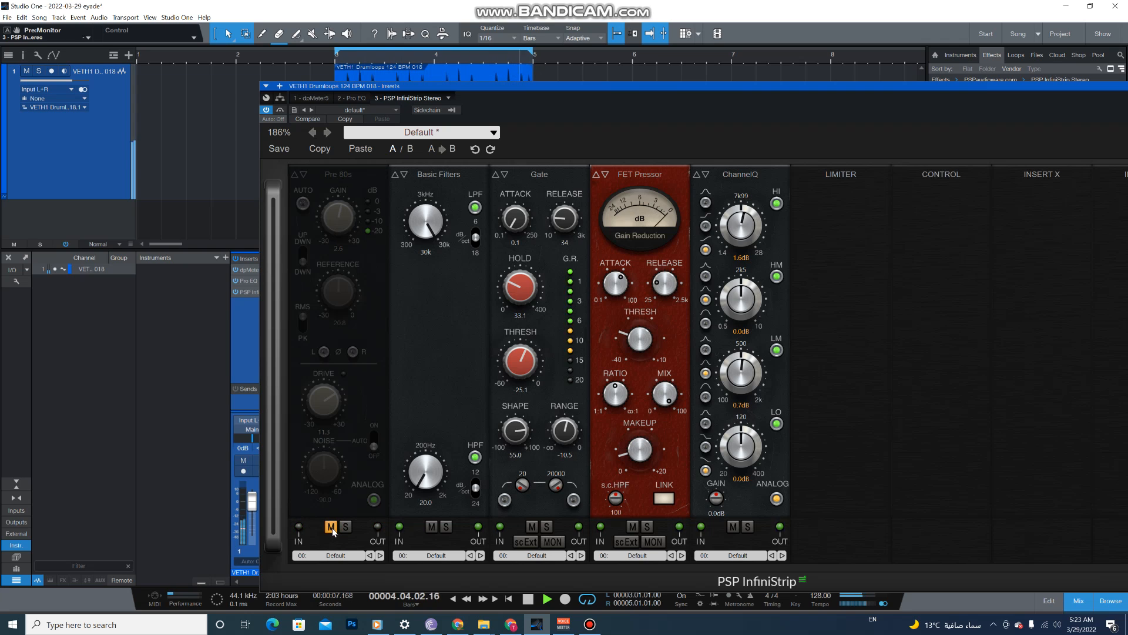
click(333, 528)
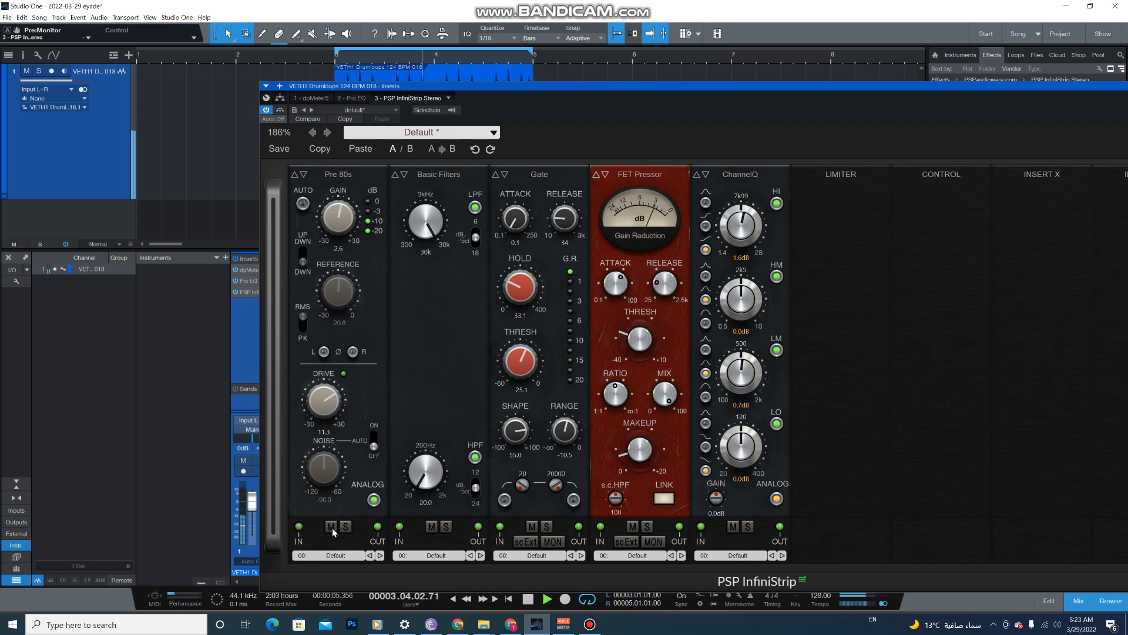
click(332, 527)
click(332, 527)
click(332, 527)
click(332, 527)
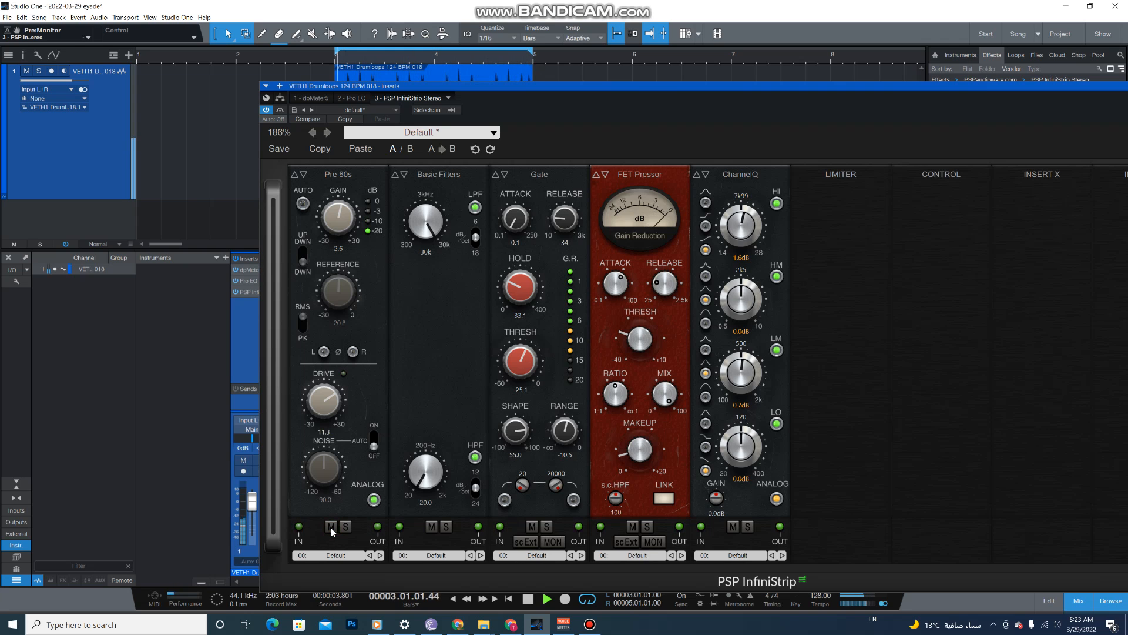
- Set the Pre 80s reference level to -18.4 and enable its automatic gain
drag(337, 289, 347, 174)
drag(347, 253, 321, 325)
click(308, 205)
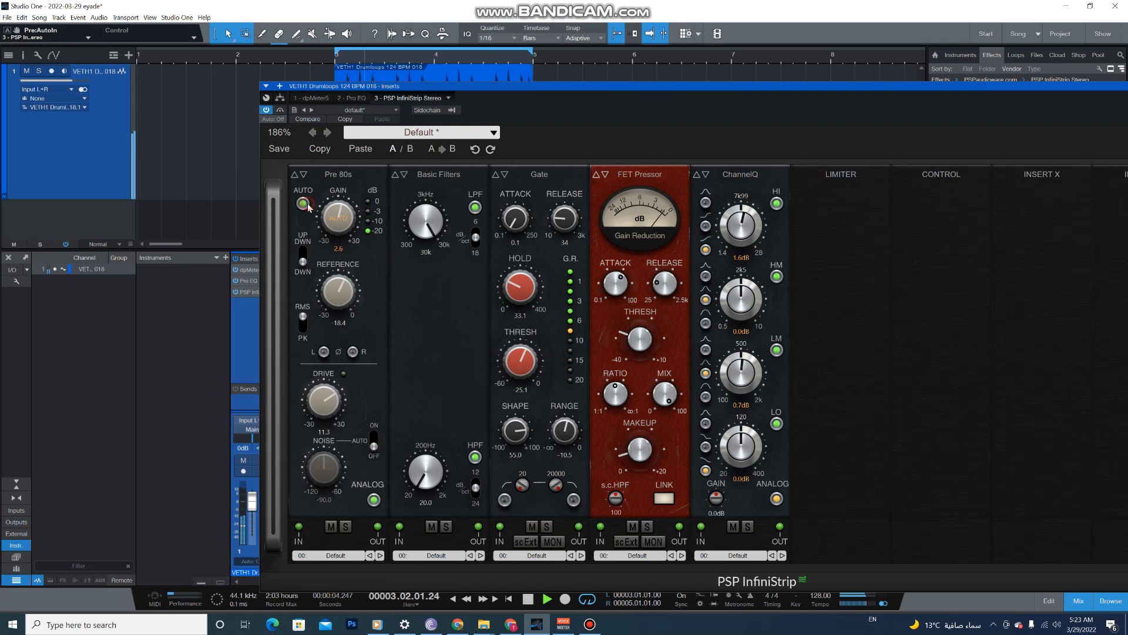
- Compare the auto-gained Pre 80s sound against its muted state, ending with playback stopped
click(332, 527)
click(331, 527)
click(331, 527)
click(331, 527)
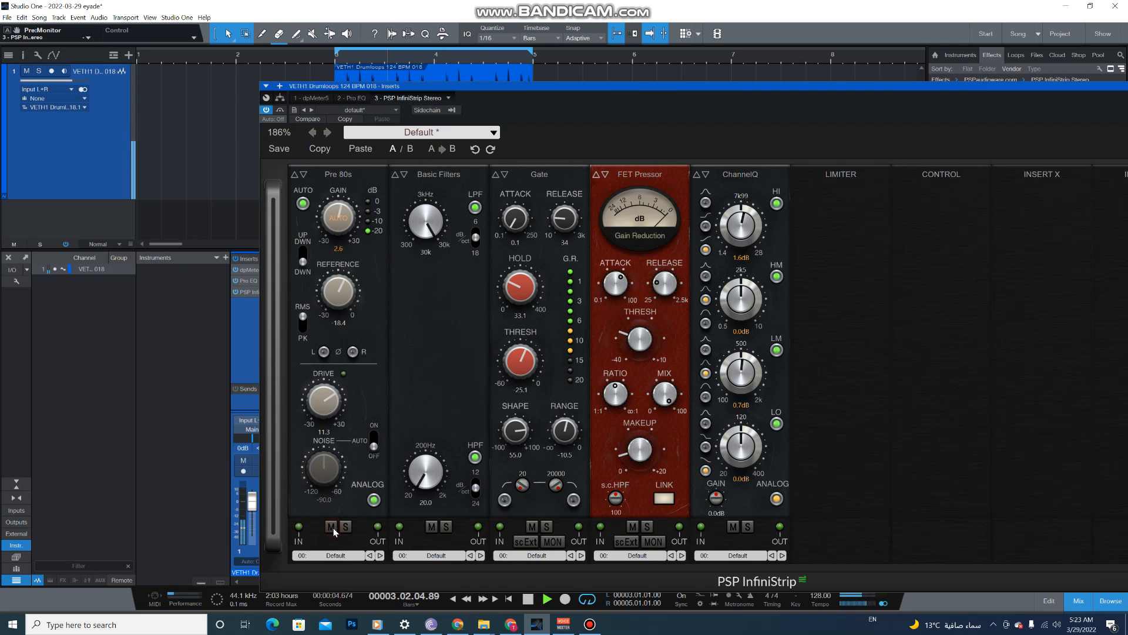
click(528, 599)
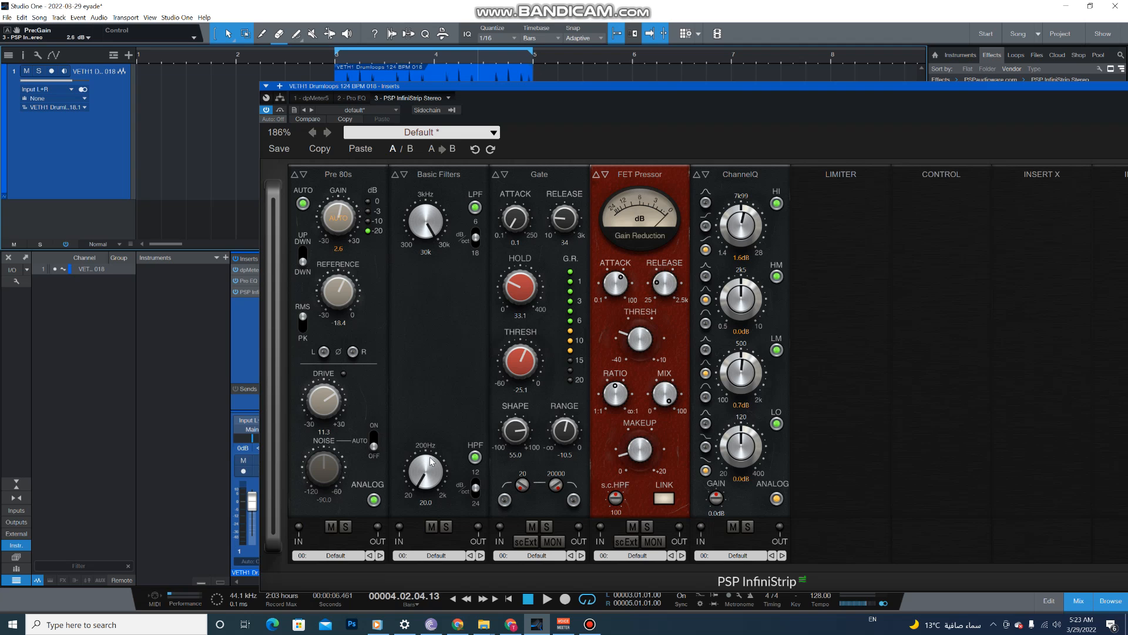
- Set the high-pass filter frequency in the Basic Filters module to 46.0 Hz
drag(655, 84, 543, 85)
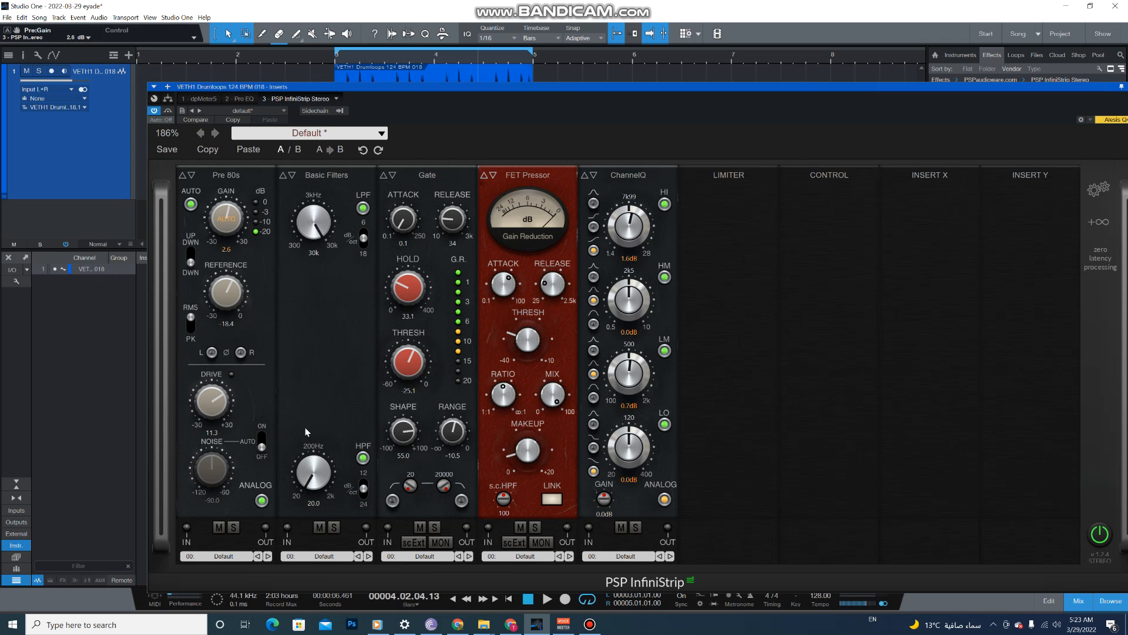
mouse_move(309, 470)
mouse_down()
mouse_move(308, 440)
mouse_move(308, 453)
mouse_up()
drag(444, 90, 429, 84)
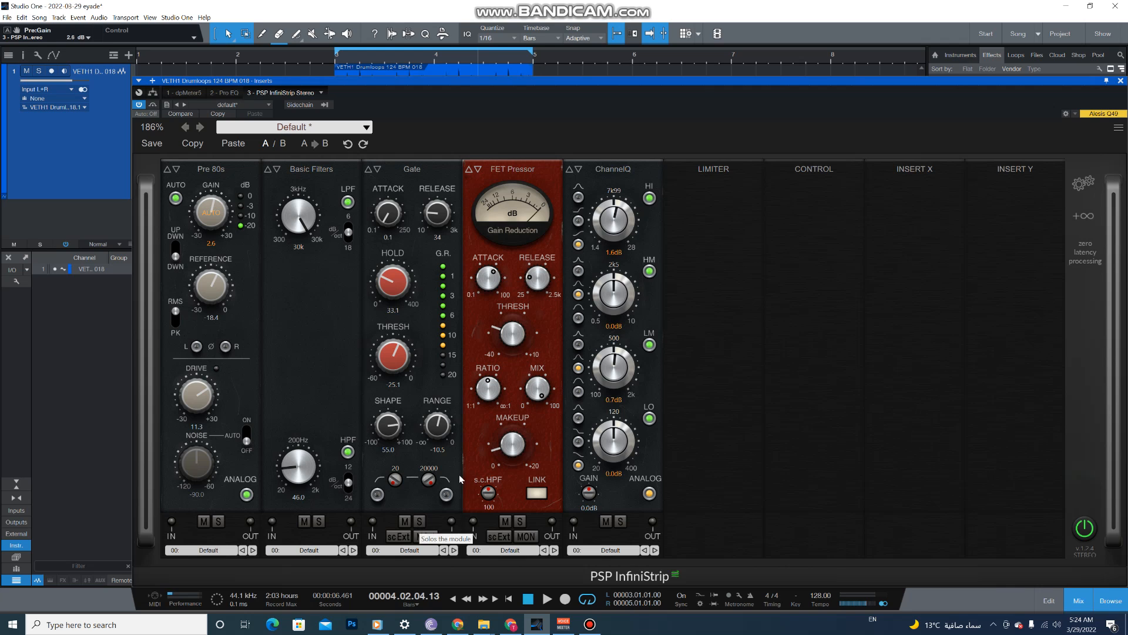
- Play the loop and compare it with the Gate module muted and active
click(479, 82)
drag(477, 84, 468, 78)
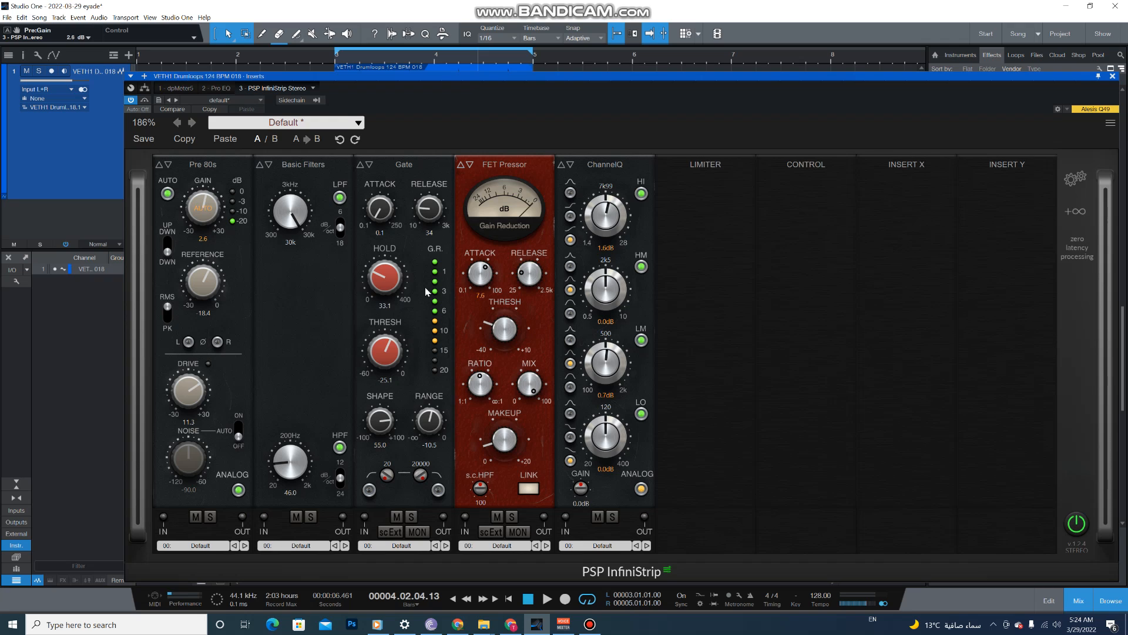
click(397, 517)
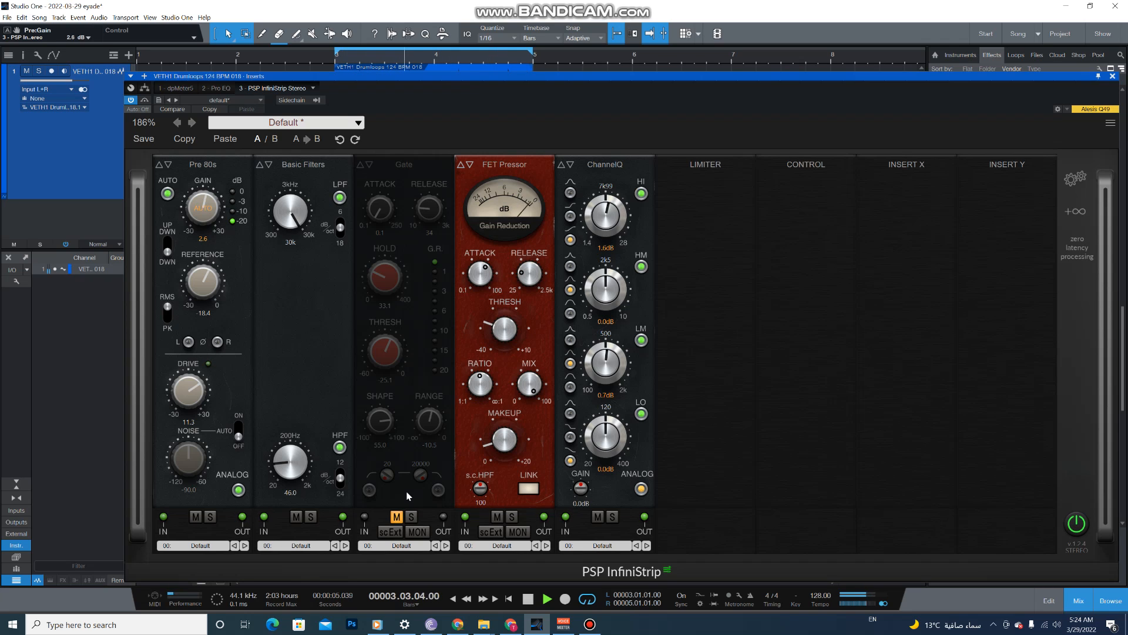
click(397, 517)
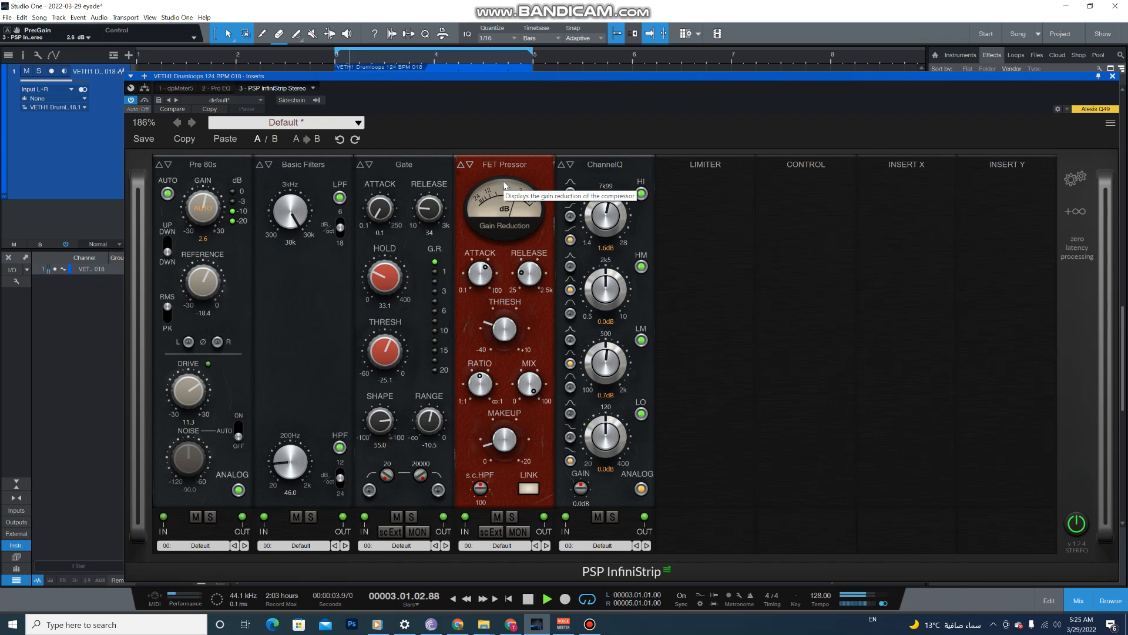
- Solo the FET Pressor module and turn its attack time down to the fastest setting
click(510, 517)
mouse_move(487, 277)
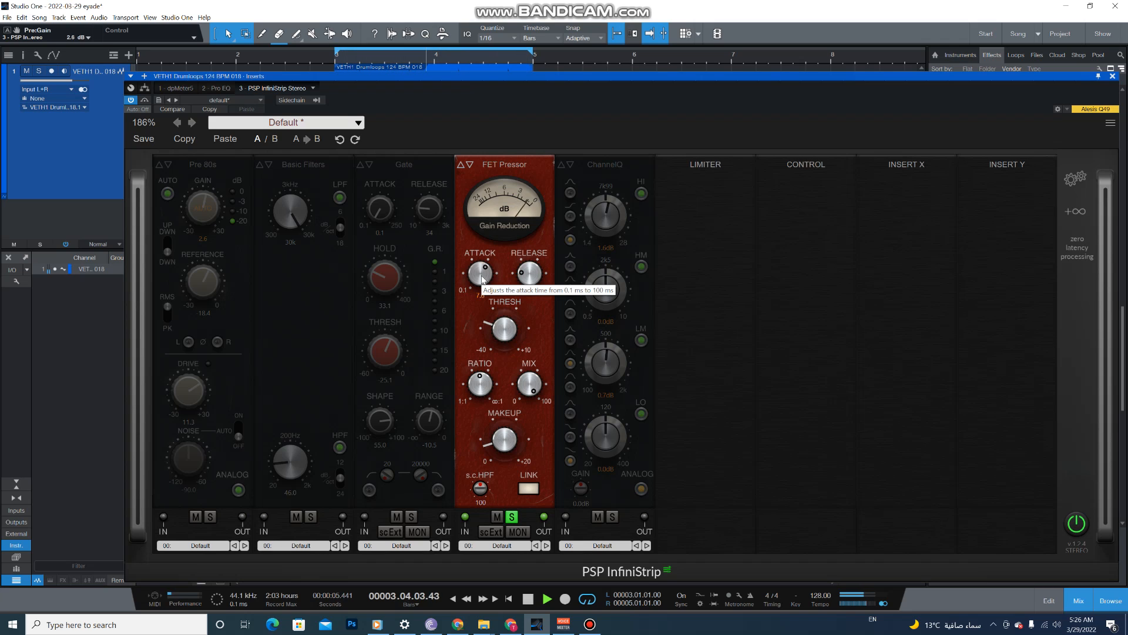
drag(482, 279, 481, 448)
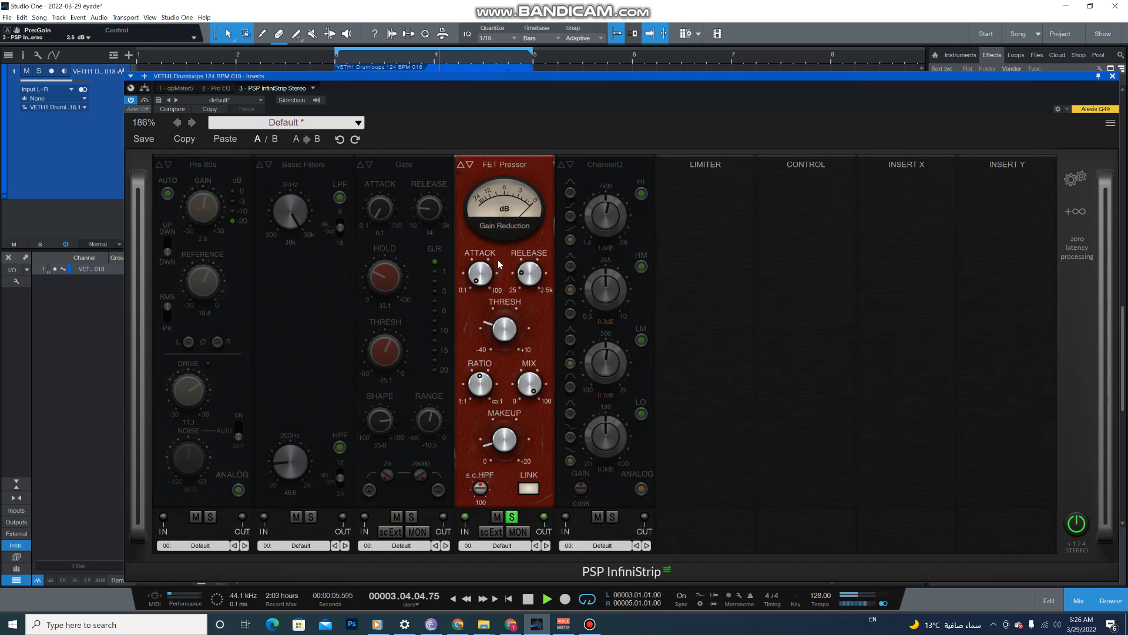
- Set the FET Pressor's attack to 7.0 ms and lengthen its release to about 1911 ms
mouse_move(484, 271)
drag(484, 270, 490, 153)
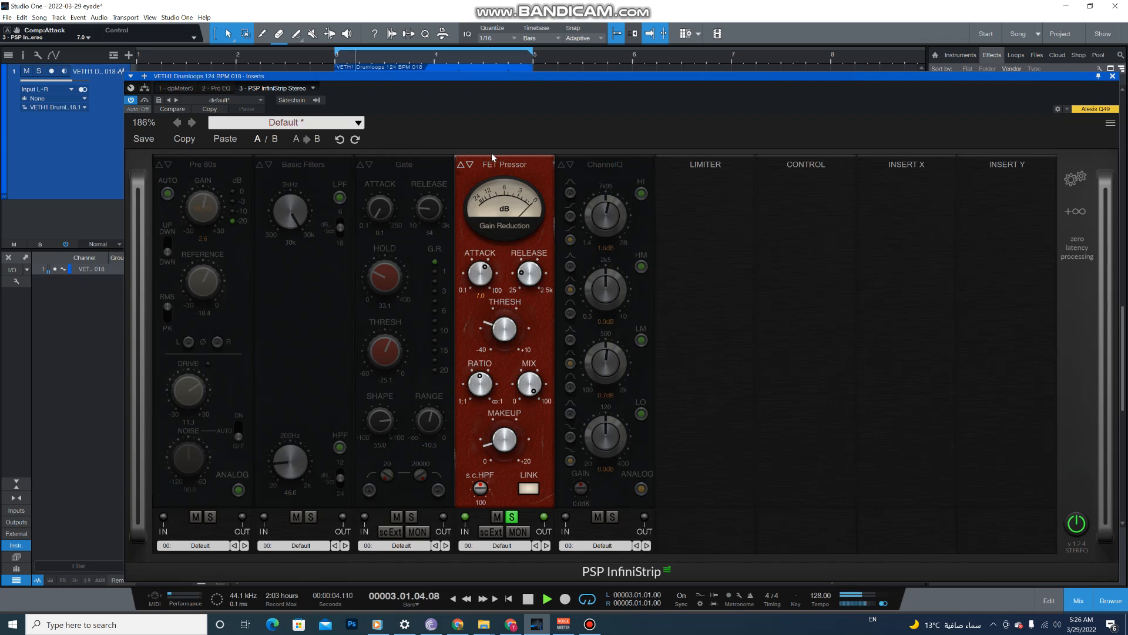
mouse_move(527, 274)
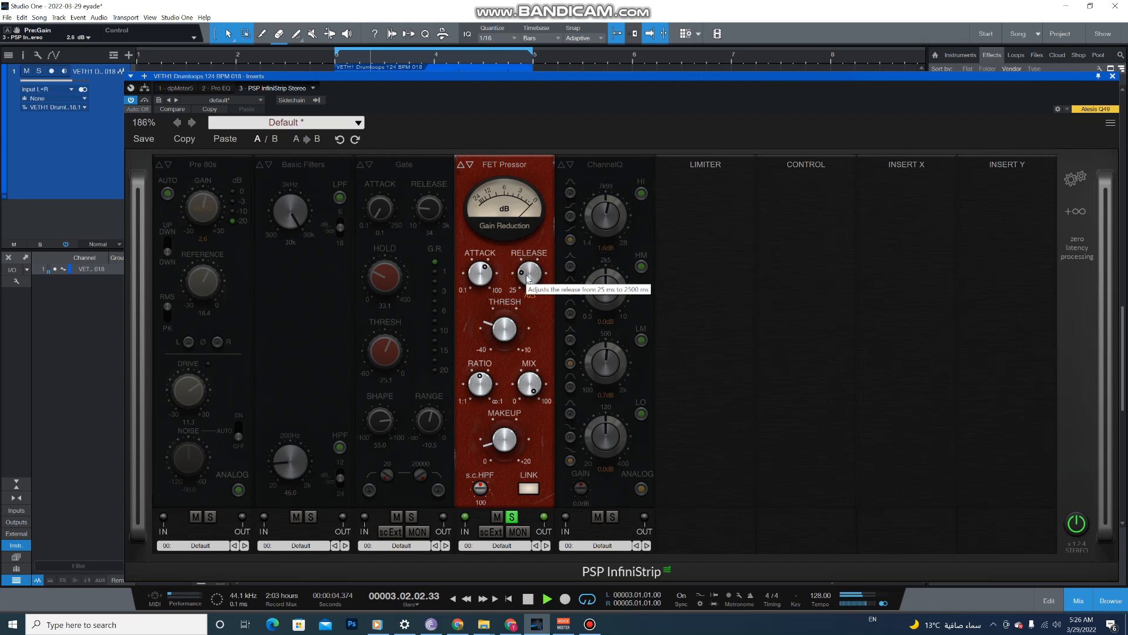
drag(527, 274, 539, 160)
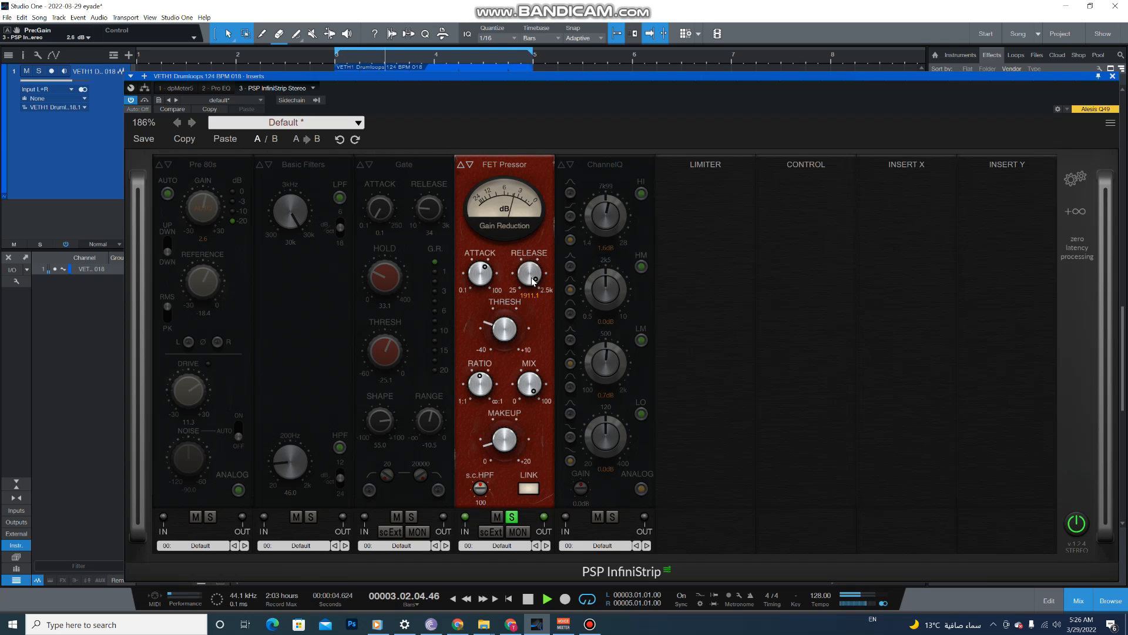
- Compare the FET Pressor muted and active, then shorten its release to near the minimum and end its solo
click(497, 517)
click(497, 517)
mouse_move(530, 282)
drag(530, 281, 534, 438)
click(511, 516)
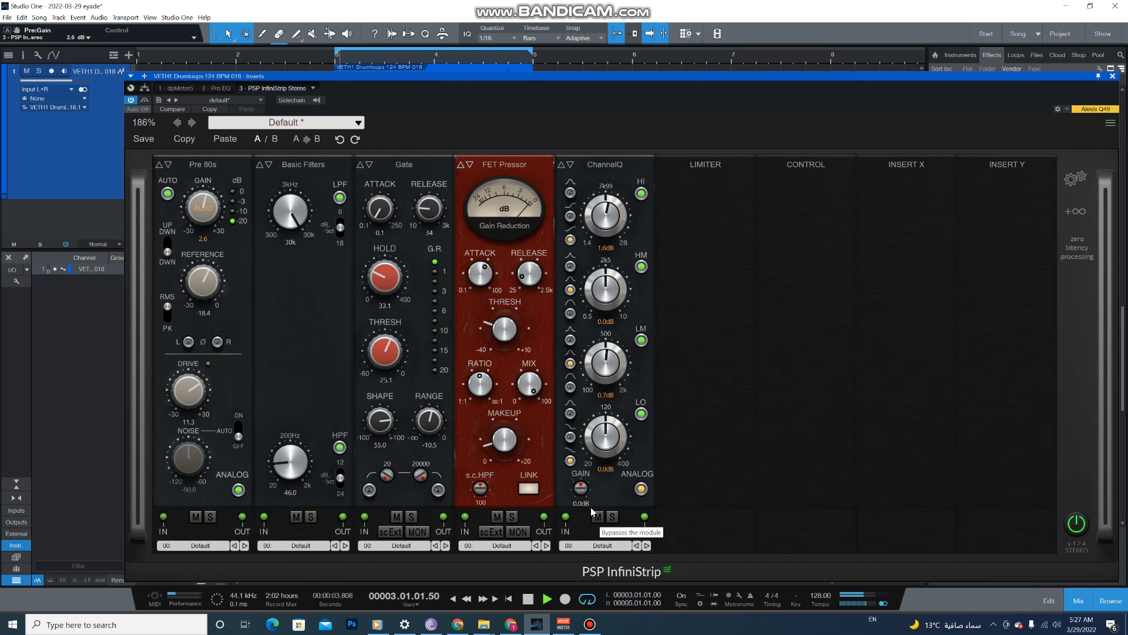
- Compare the loop with the whole InfiniStrip plug-in bypassed and active, ending with playback stopped
click(144, 100)
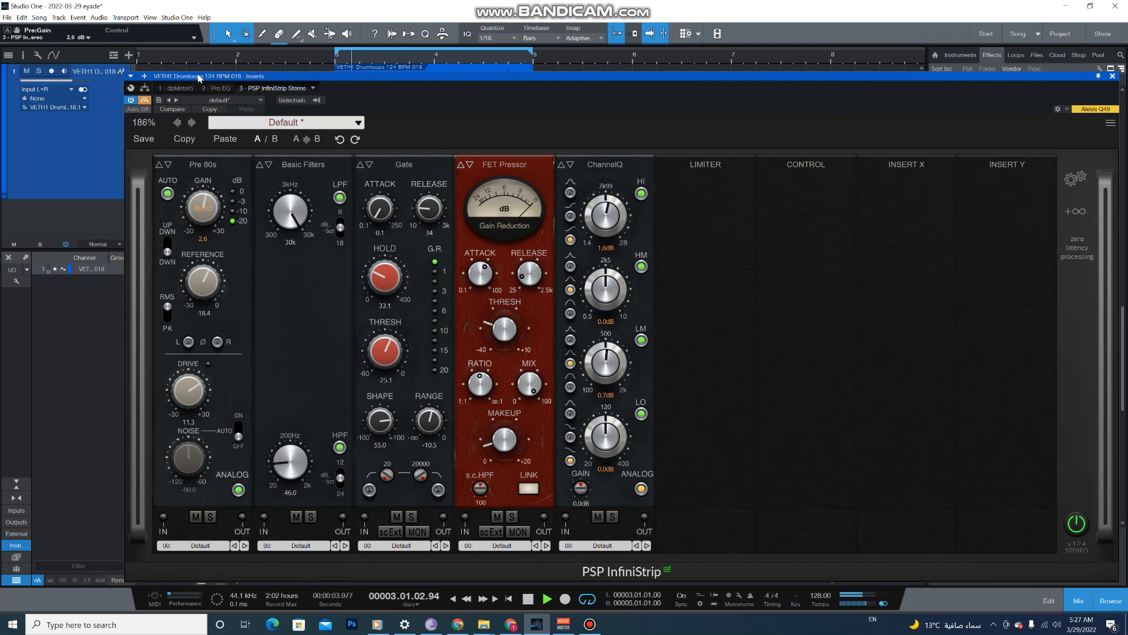
drag(199, 77, 500, 78)
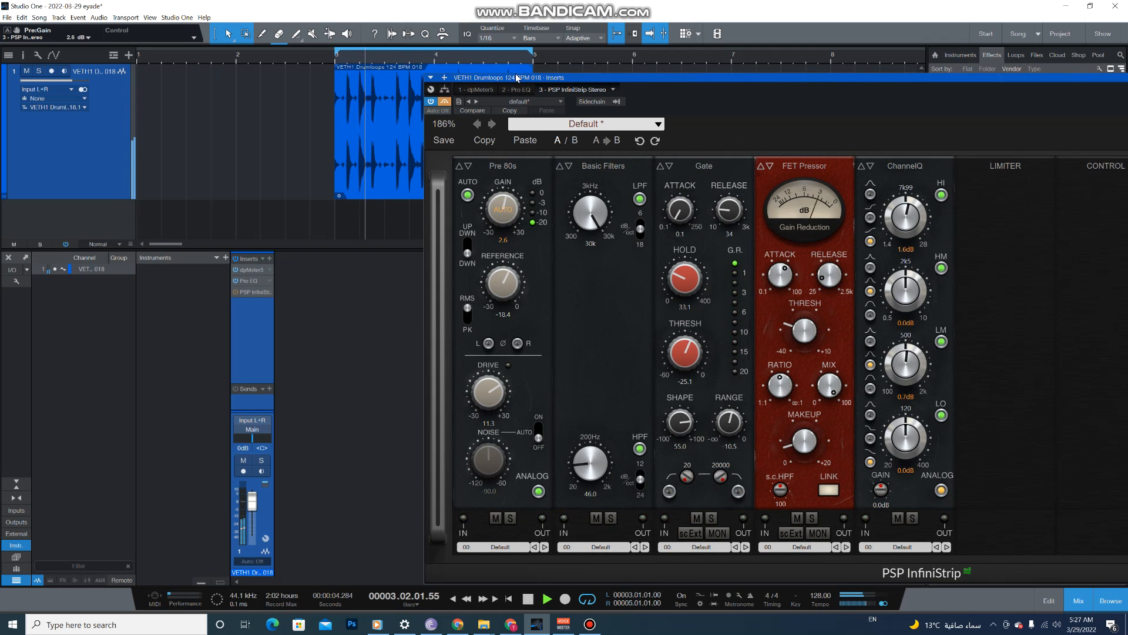
drag(516, 77, 201, 73)
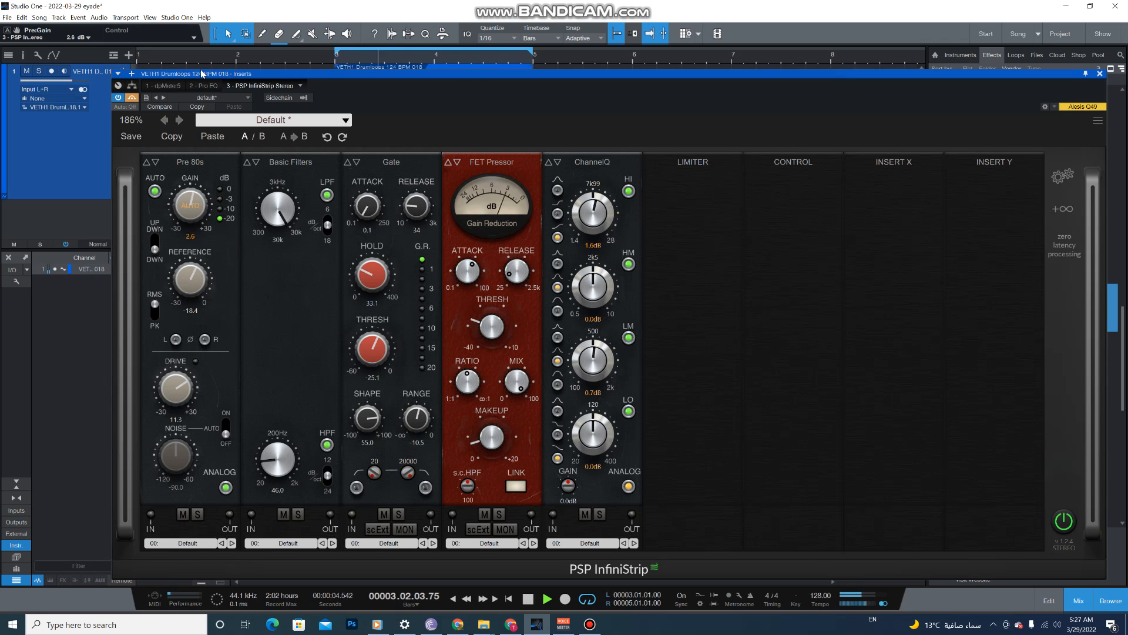
click(134, 101)
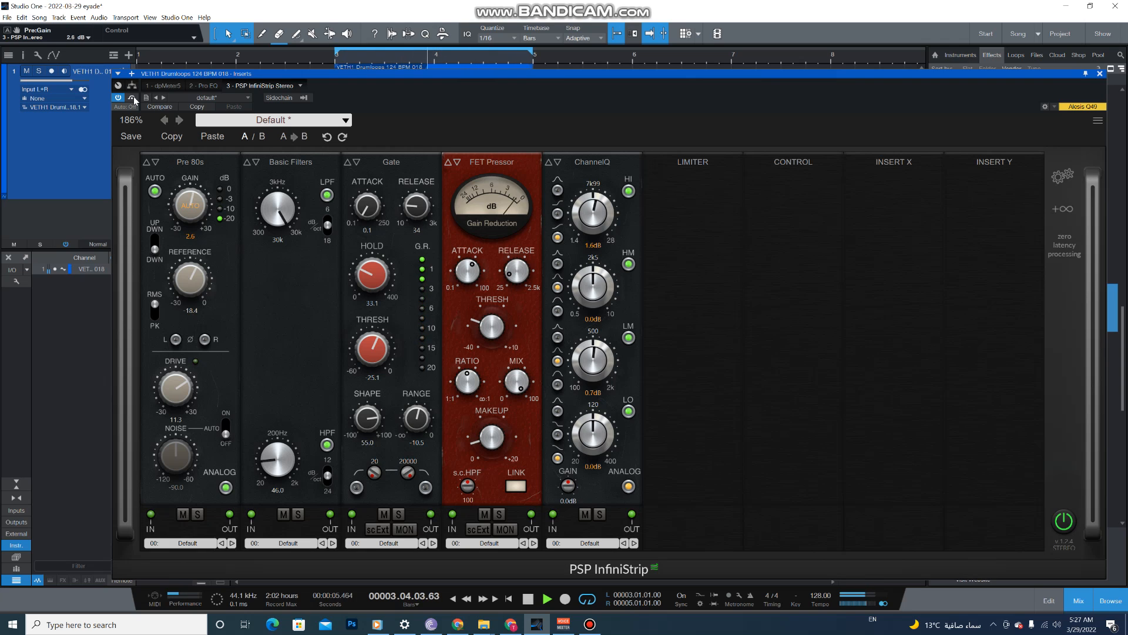
key(space)
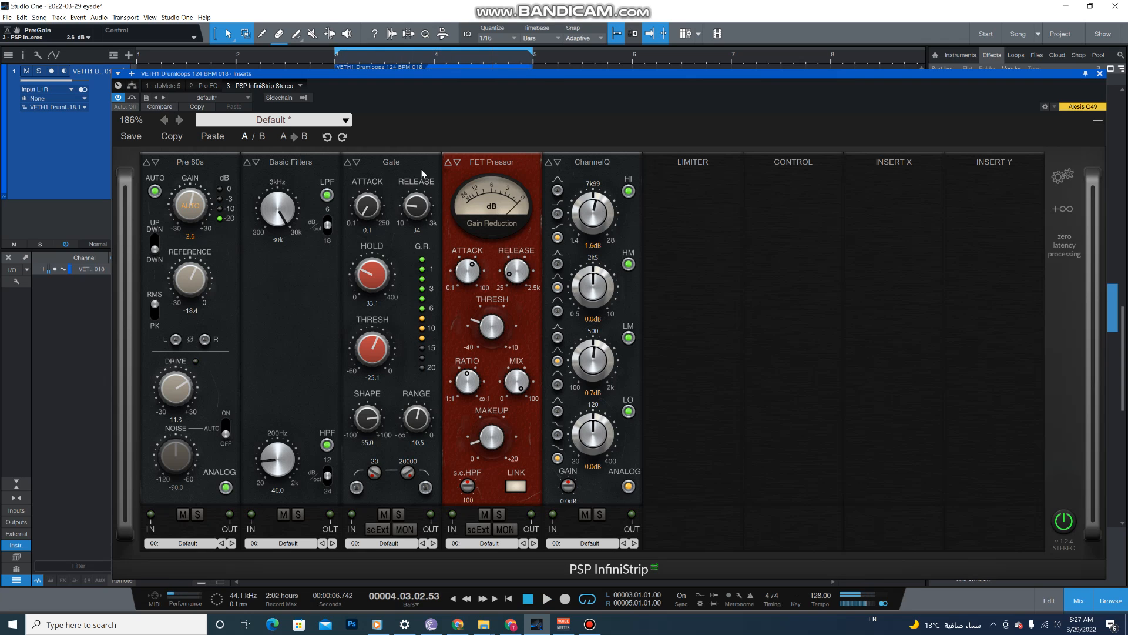
- Solo the ChannelQ module briefly, then compare the playing loop with ChannelQ muted and active, ending with playback stopped
click(600, 516)
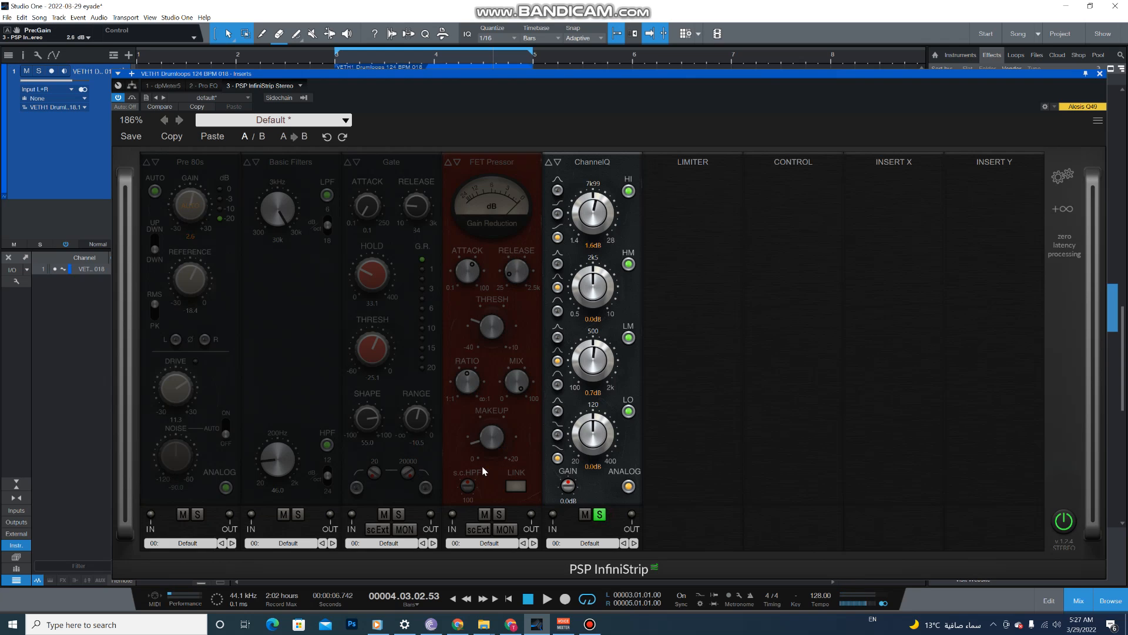
key(space)
click(600, 516)
click(585, 515)
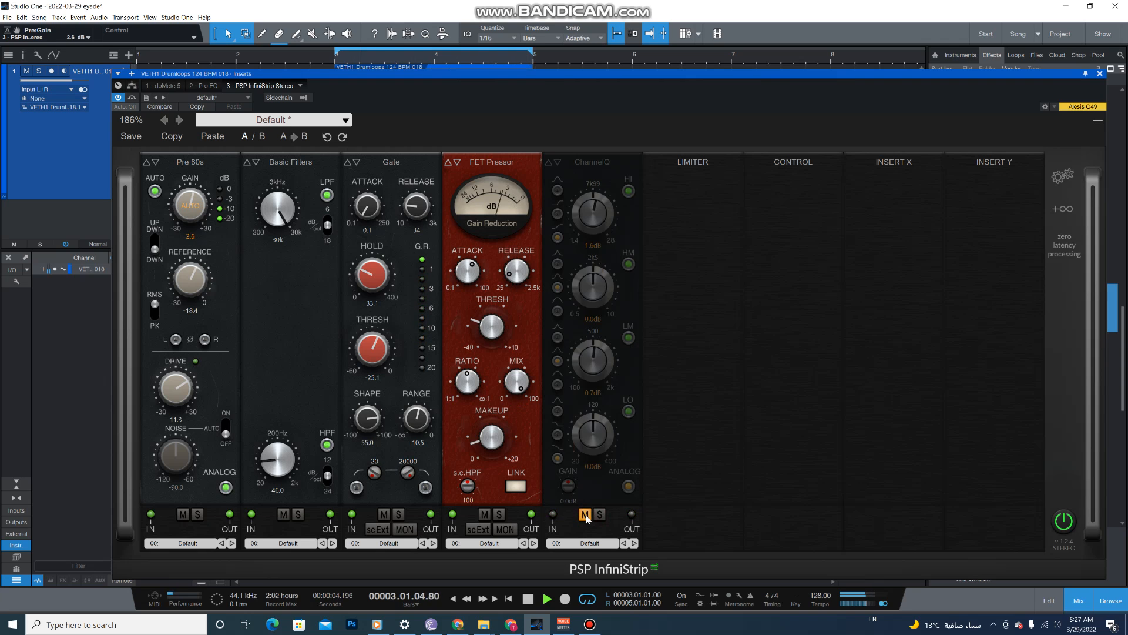
click(585, 515)
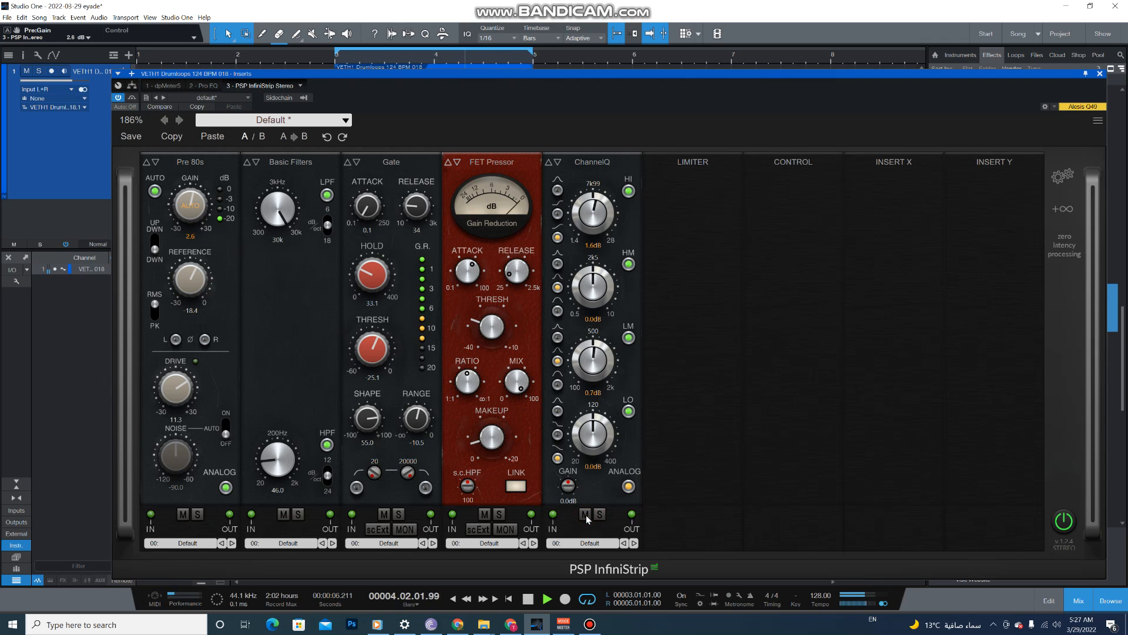
click(585, 515)
click(587, 516)
click(586, 514)
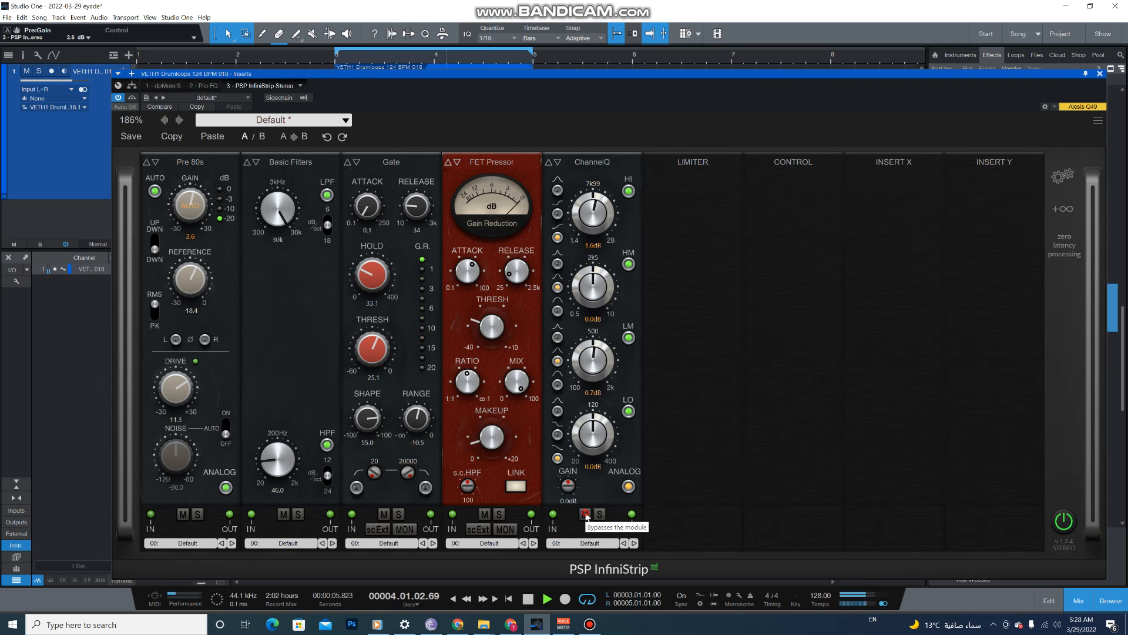
click(585, 514)
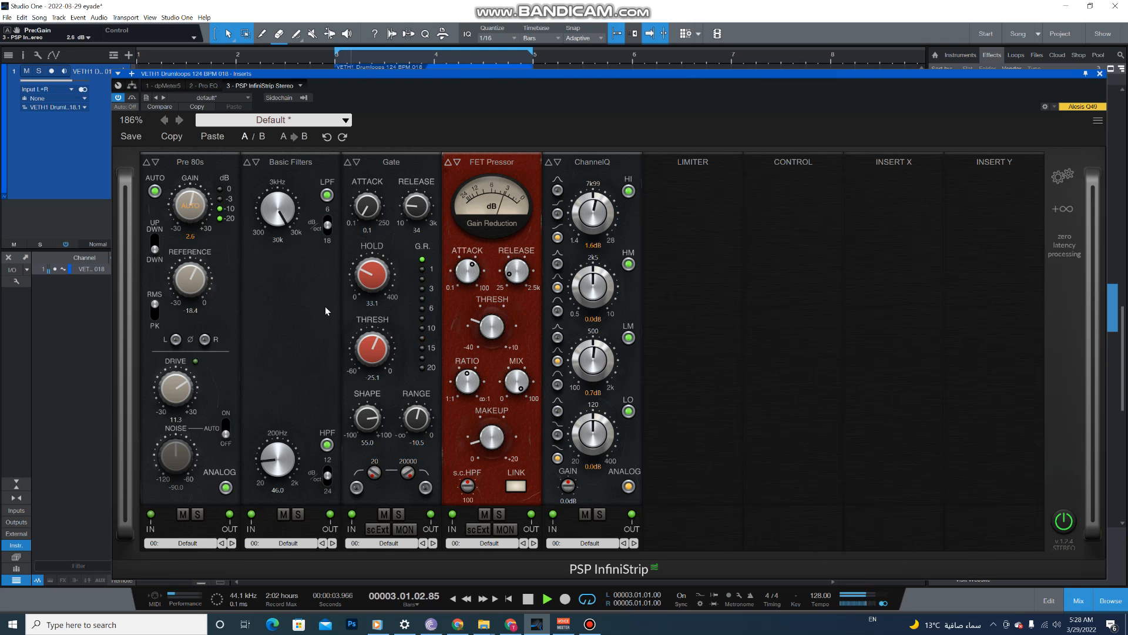
key(space)
click(417, 79)
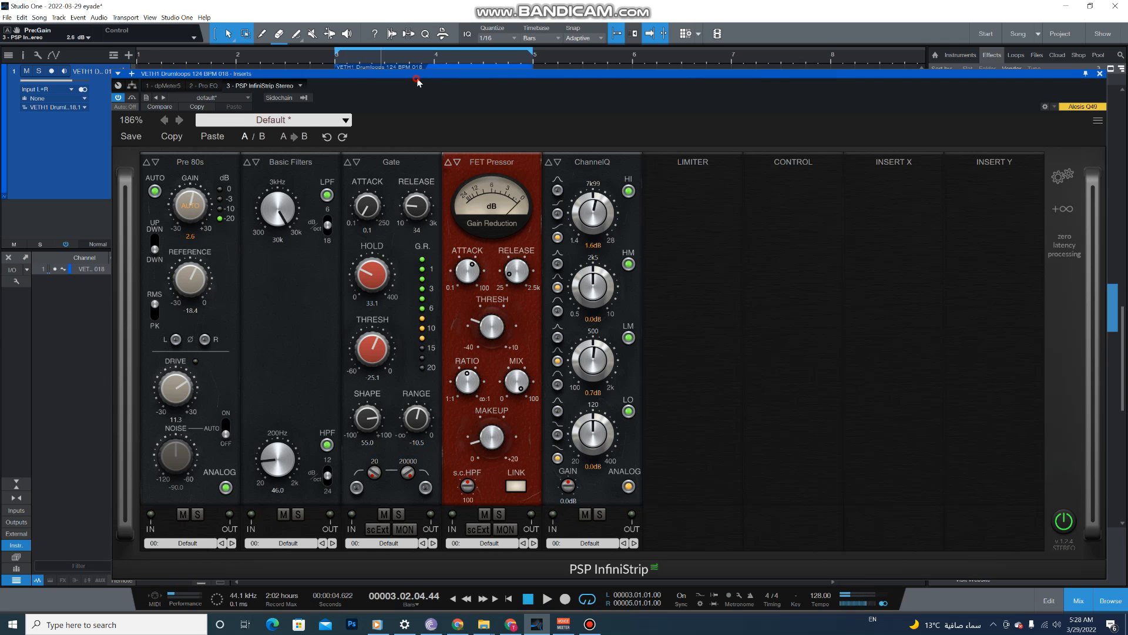
drag(417, 79, 401, 108)
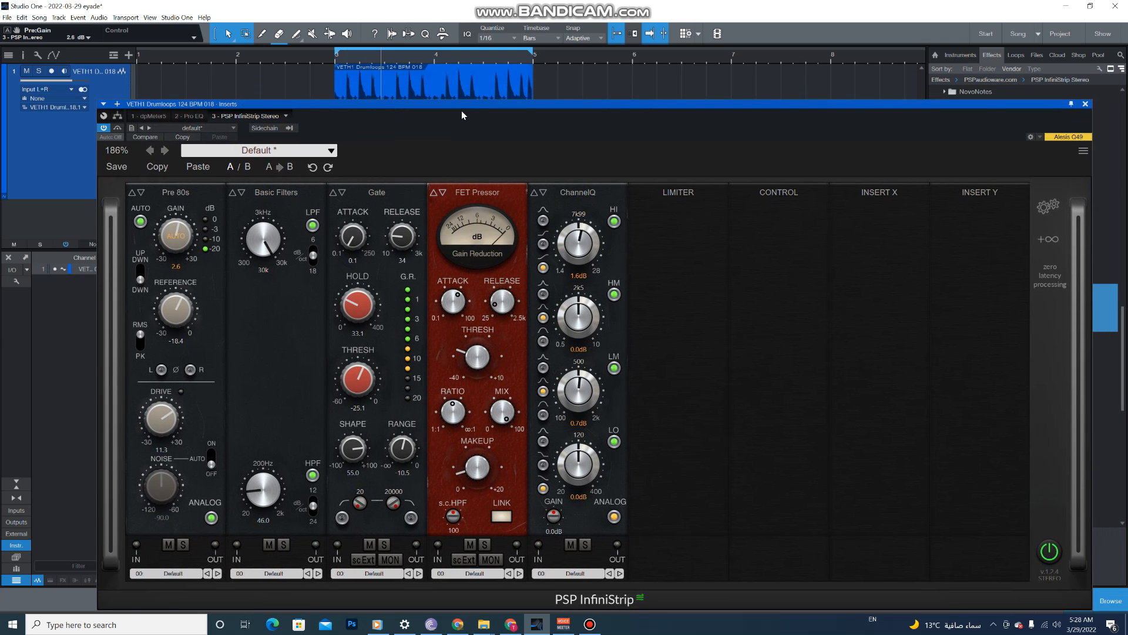
drag(461, 115, 462, 108)
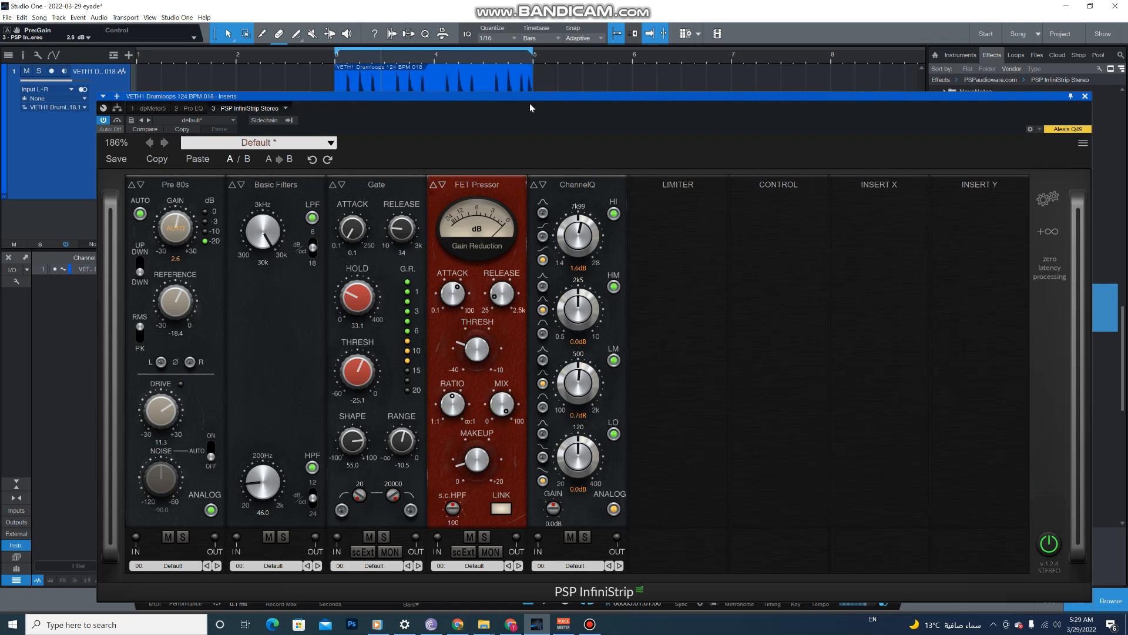
drag(527, 100, 511, 103)
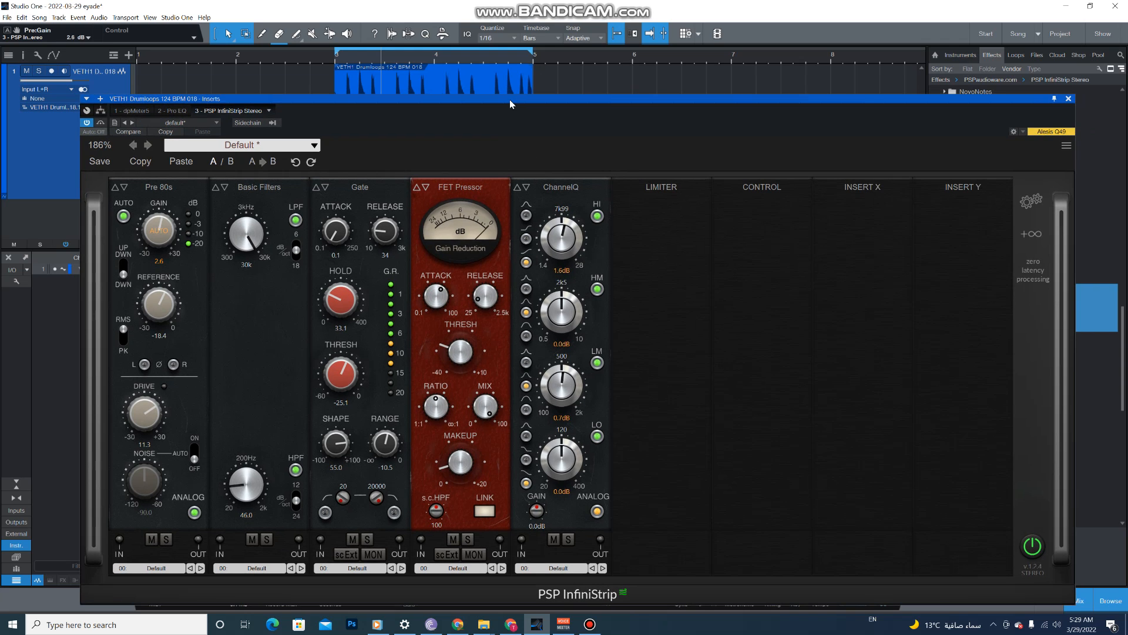